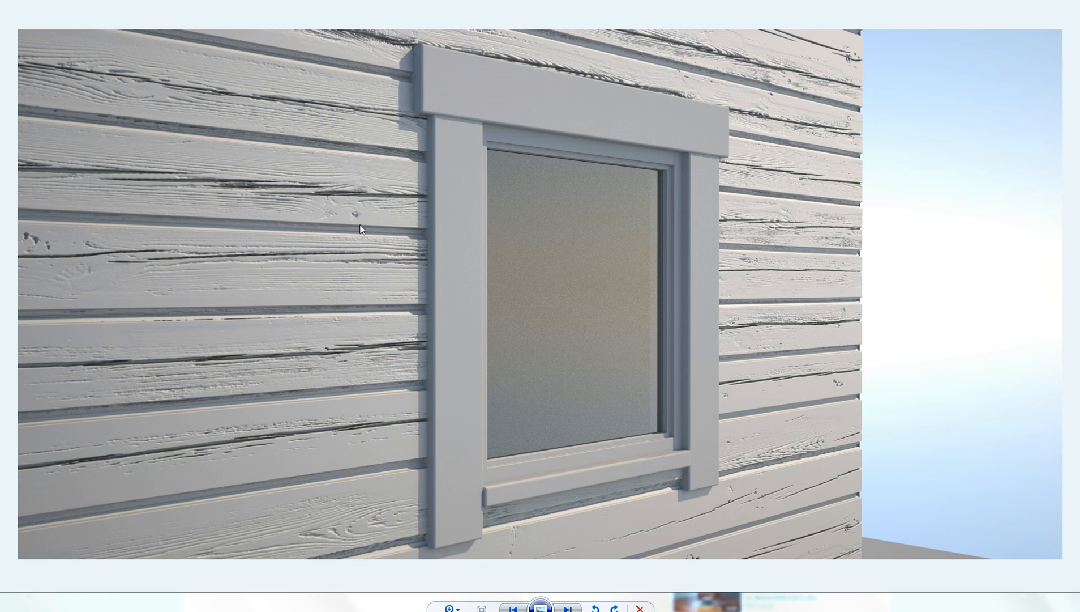
Step: Review the YouTube displacement tutorial page and read the replies in the Maxwell Render forum thread about displacement in Rhino v5
left_click(113, 610)
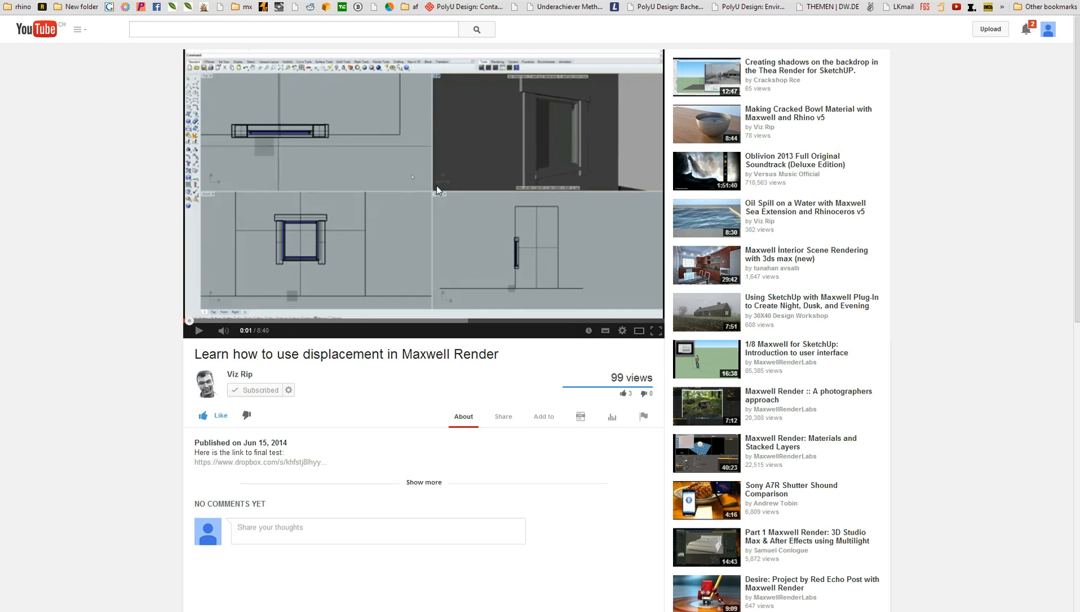
left_click(126, 1)
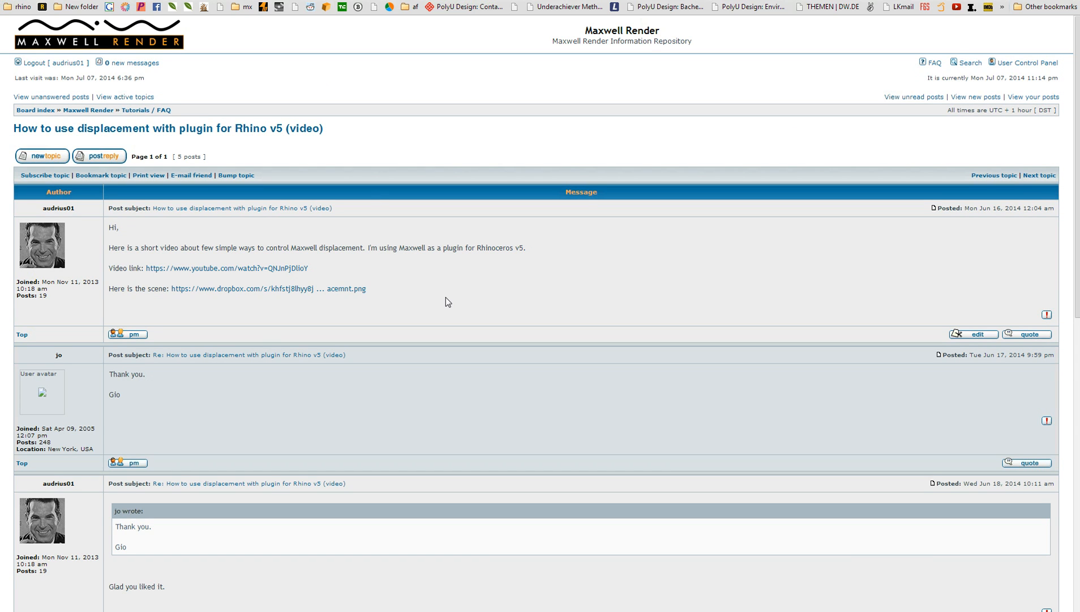
scroll(447, 301, "down", 2)
scroll(446, 301, "down", 4)
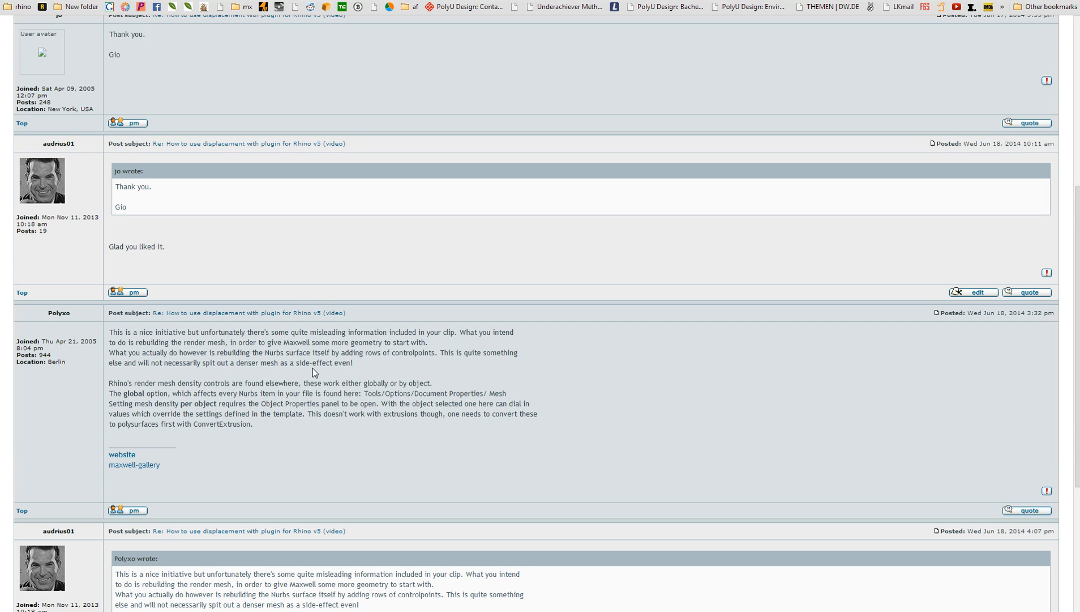
scroll(315, 372, "down", 2)
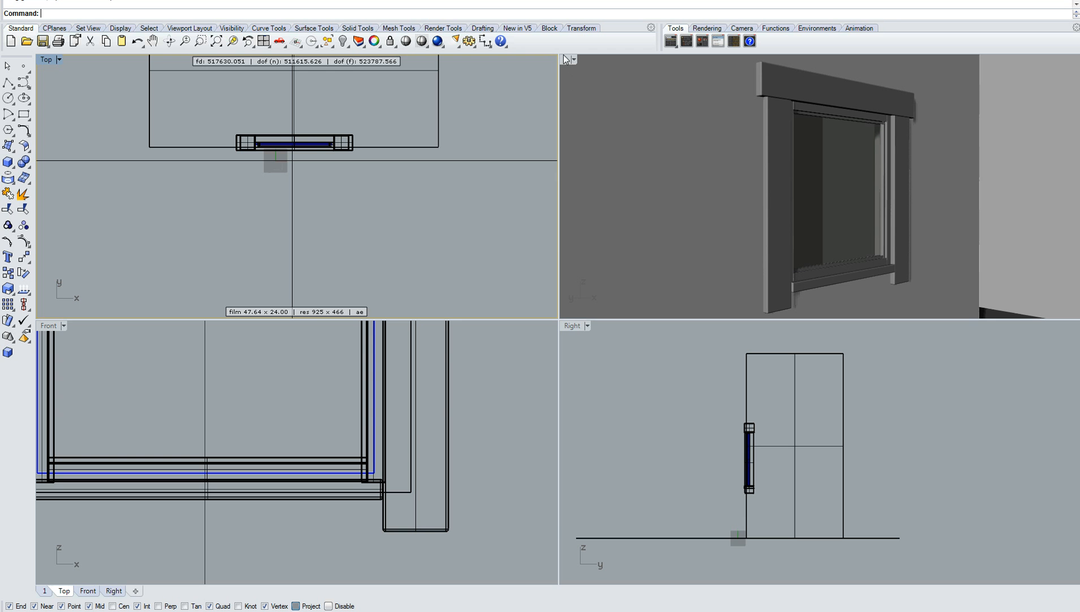
Step: Maximize the rendered viewport, examine the wall and window model from farther away, and restore the saved camera view
double_click(565, 59)
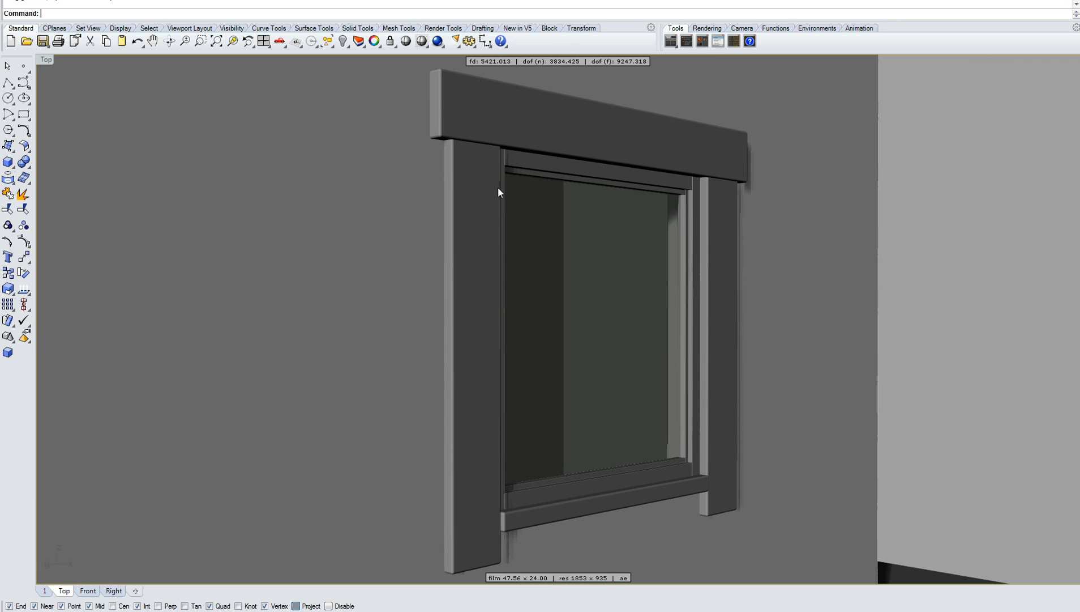
scroll(509, 382, "down", 10)
right_click_drag(548, 296, 610, 323)
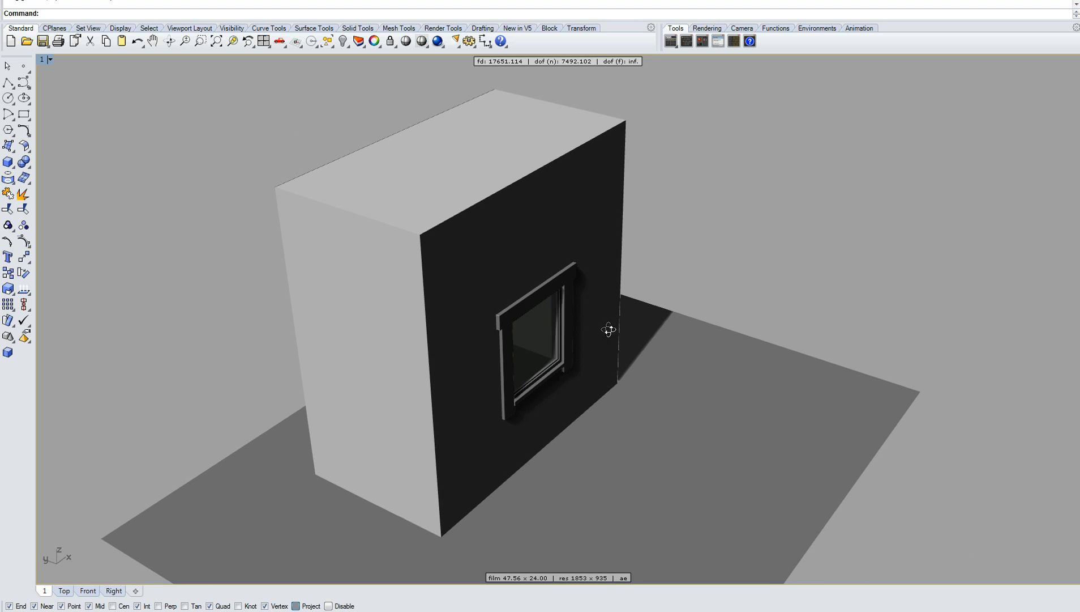
right_click_drag(491, 336, 487, 242)
left_click(553, 237)
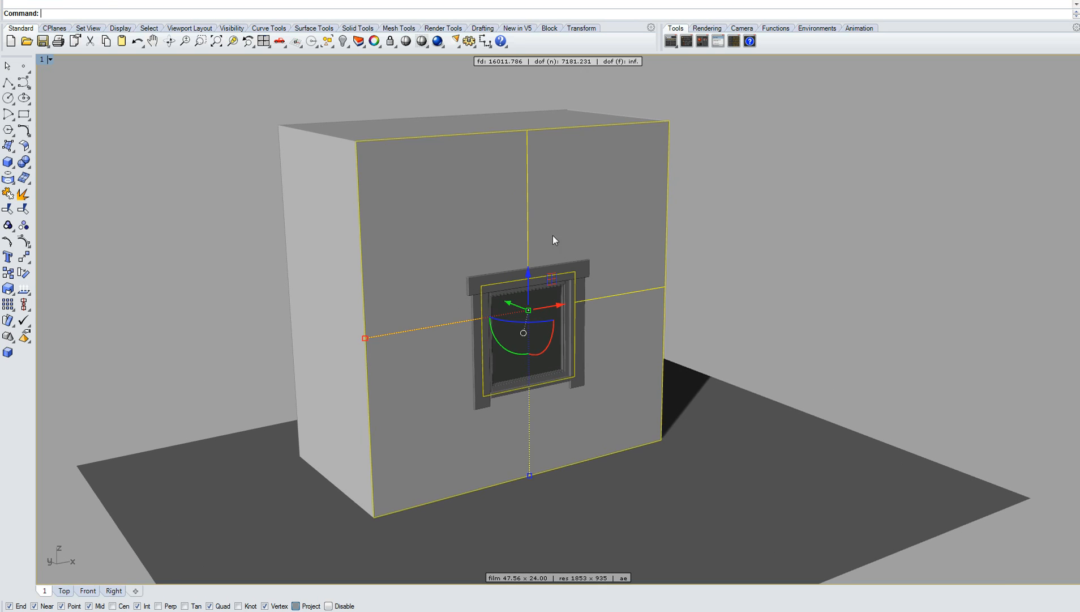
left_click(51, 60)
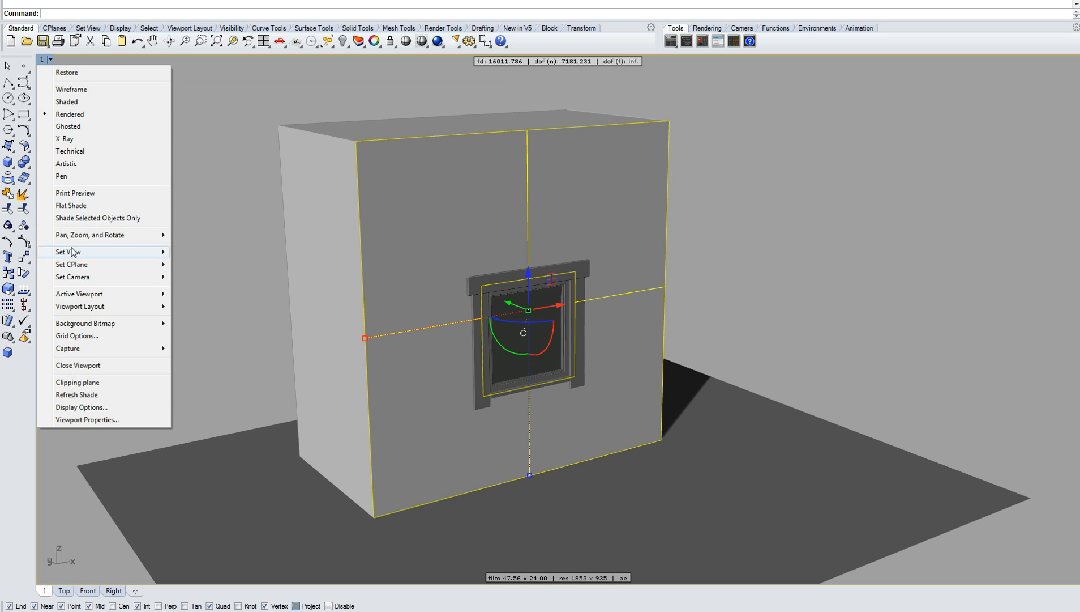
mouse_move(73, 252)
left_click(204, 390)
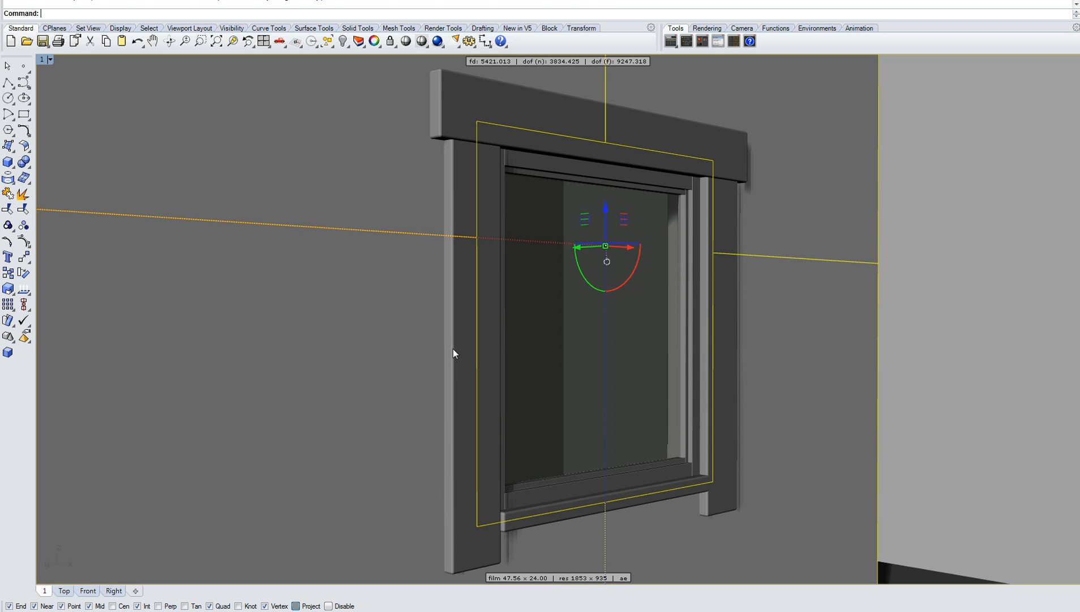
key("Escape")
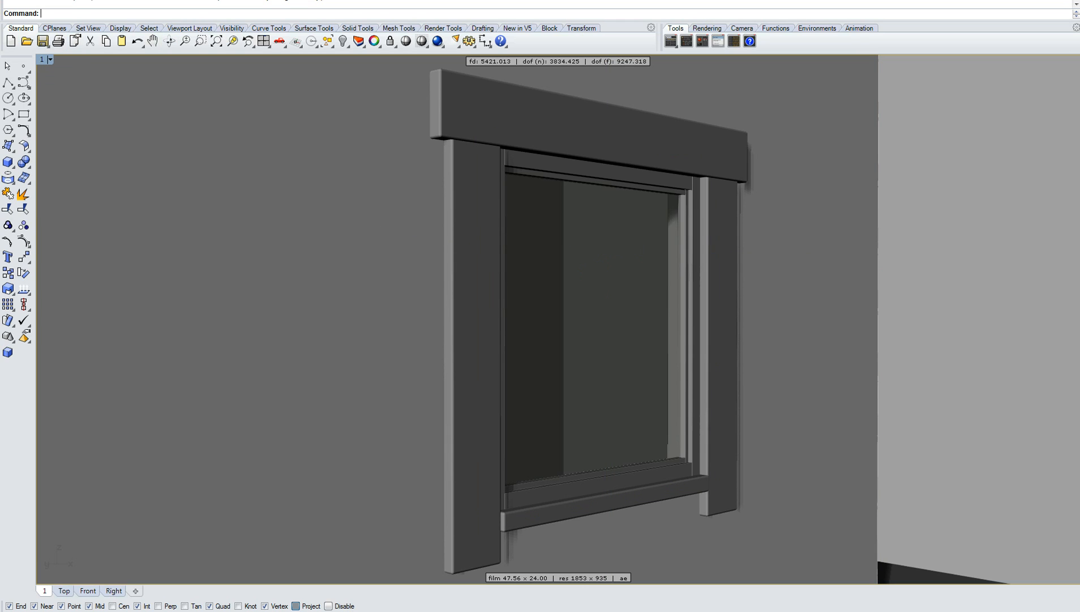
Step: Create a new Maxwell material and set its BSDF roughness to 85
left_click(671, 41)
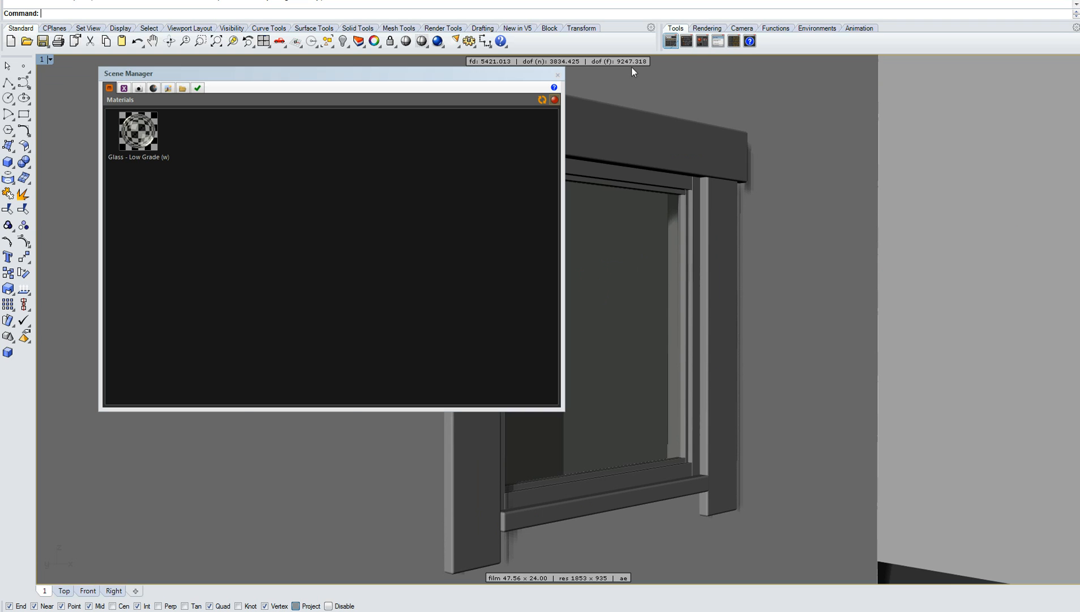
right_click(241, 251)
left_click(282, 258)
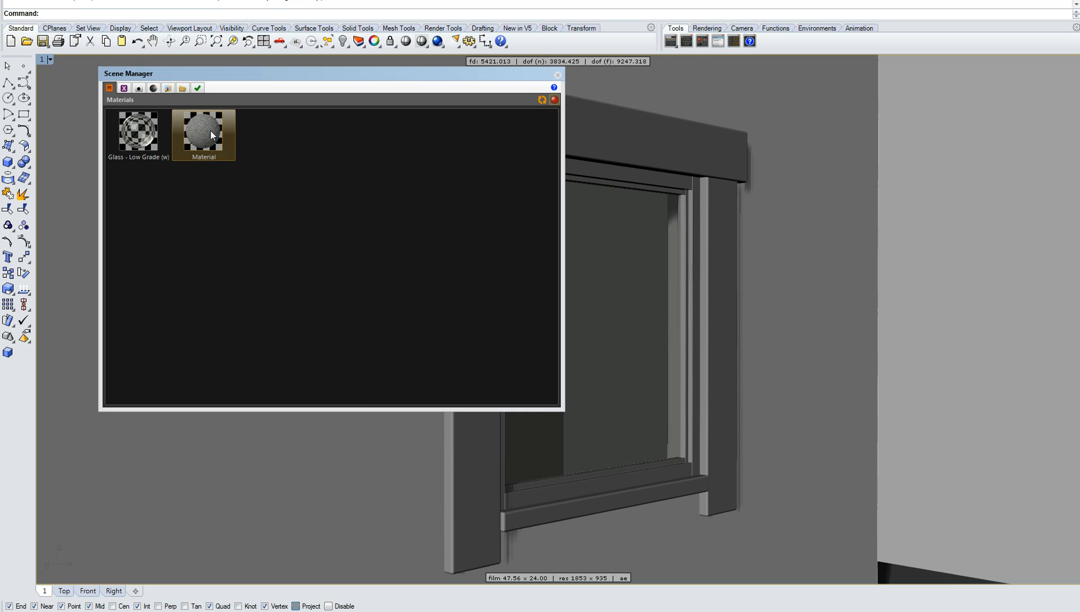
left_click(253, 428)
double_click(481, 435)
type("85")
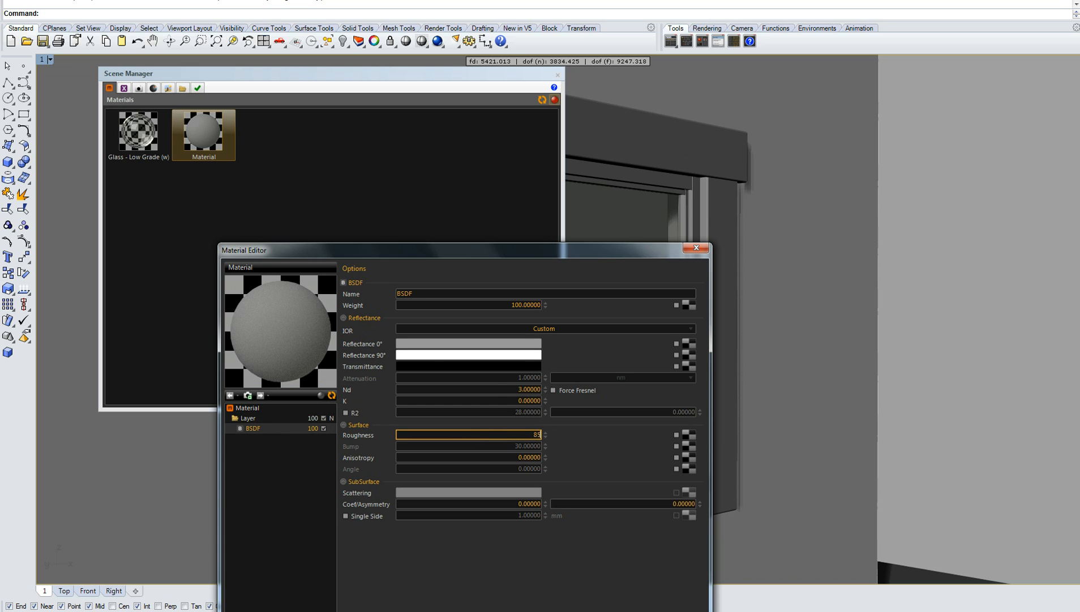
left_click(498, 390)
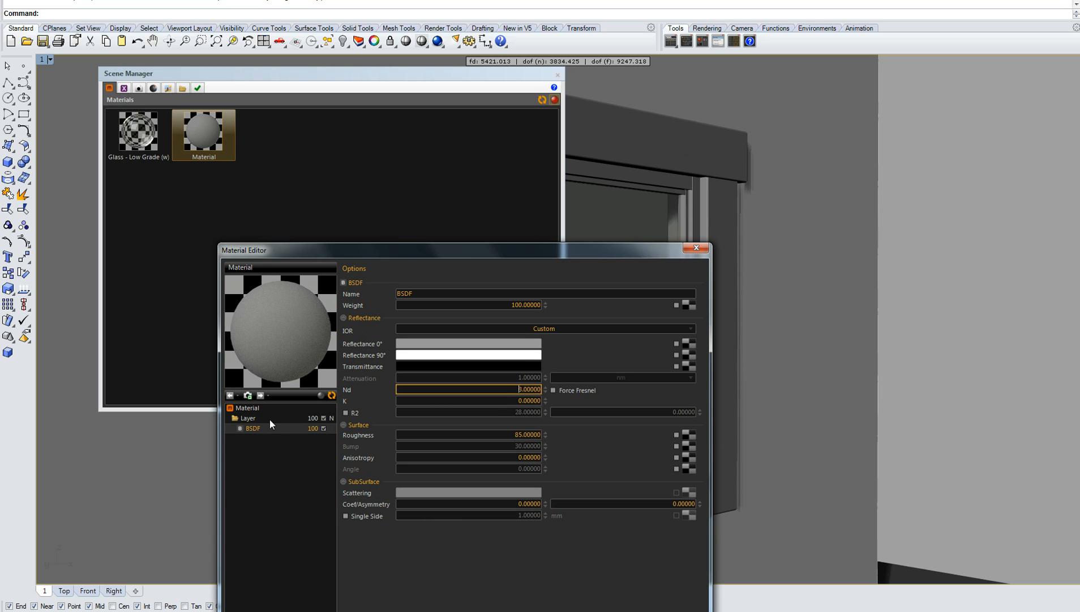
Step: Add a displacement component to the material and load the WoodLogs dis texture as its map
left_click(250, 407)
right_click(251, 407)
left_click(283, 426)
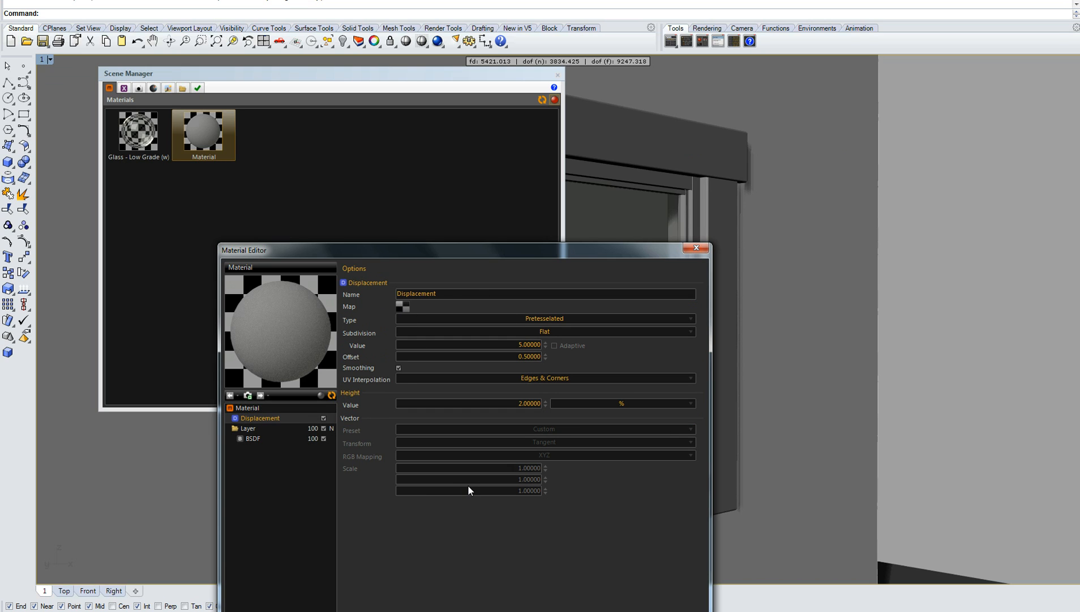
left_click(402, 307)
left_click(610, 439)
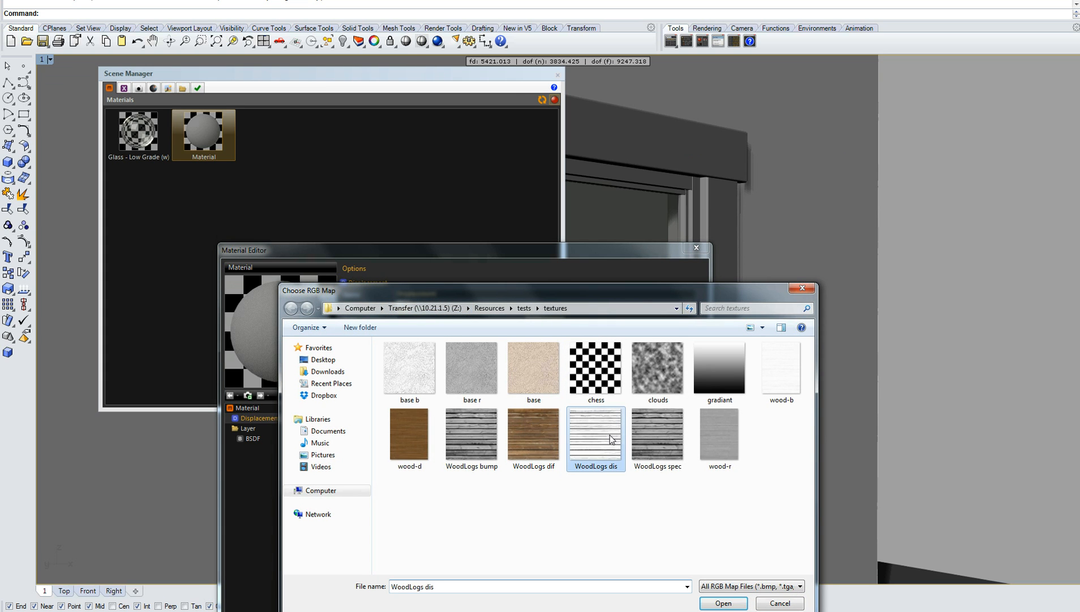
left_click(724, 602)
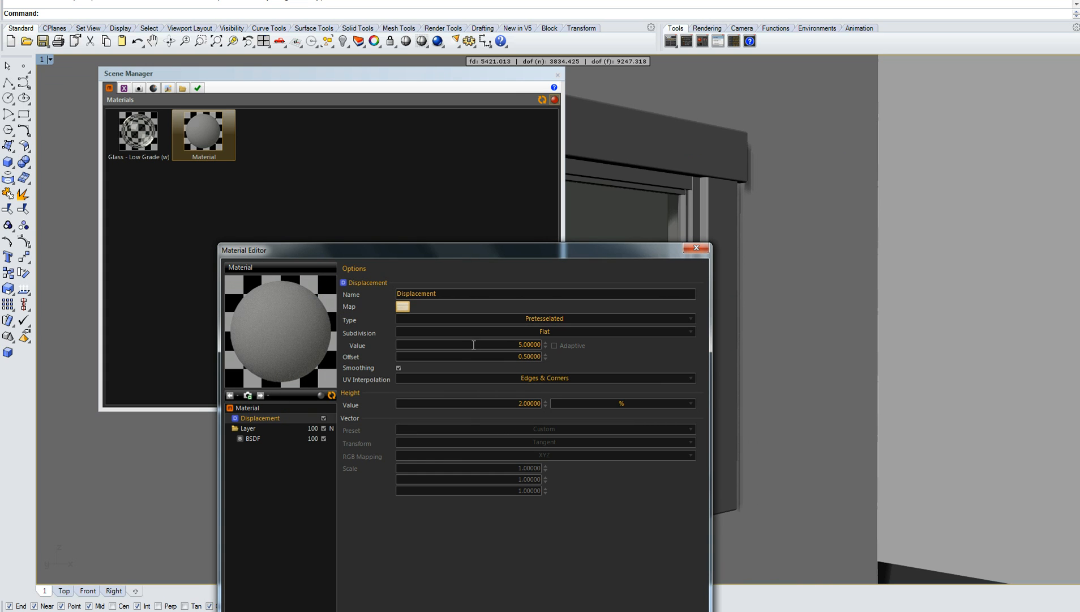
left_click(697, 247)
Step: Assign the new displacement material to the wall around the window
left_click(818, 224)
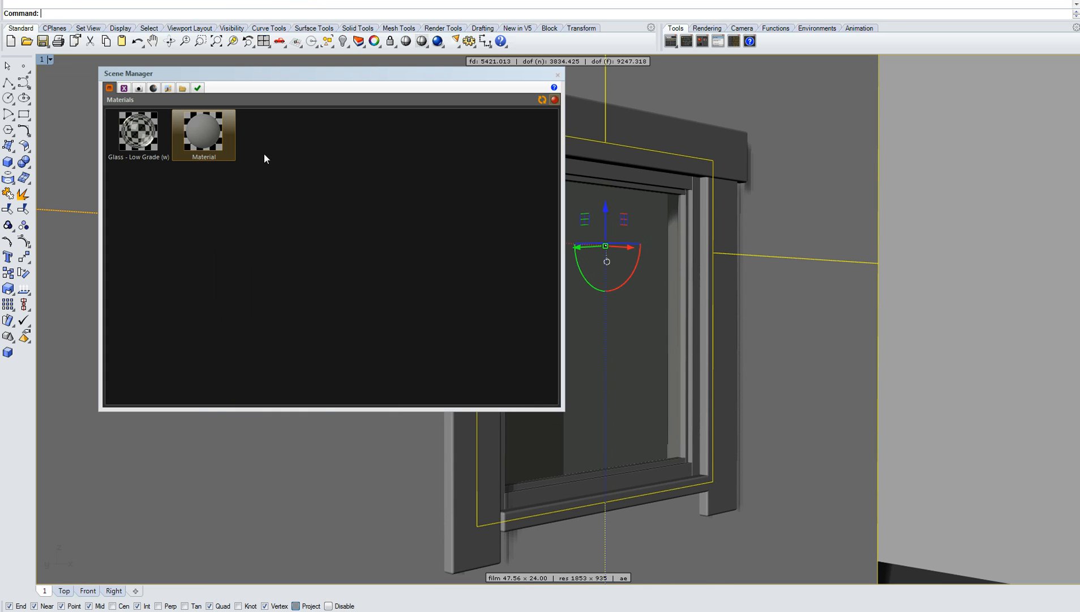
right_click(216, 139)
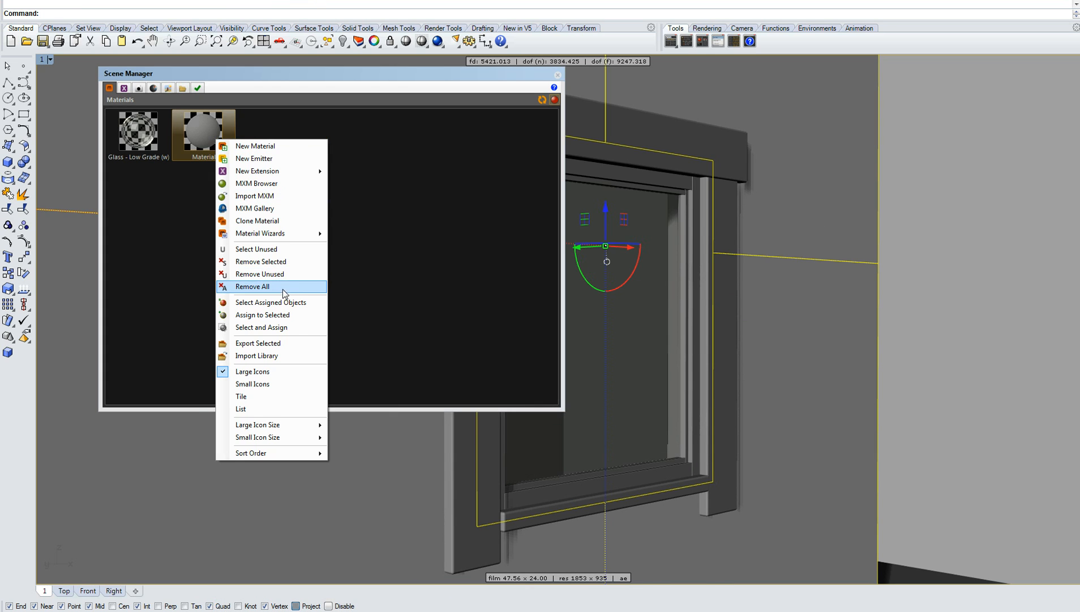
left_click(283, 315)
left_click(558, 75)
key("Escape")
Step: Render the scene in Maxwell, inspect the displaced wall around the window frame, and stop the render
left_click(437, 42)
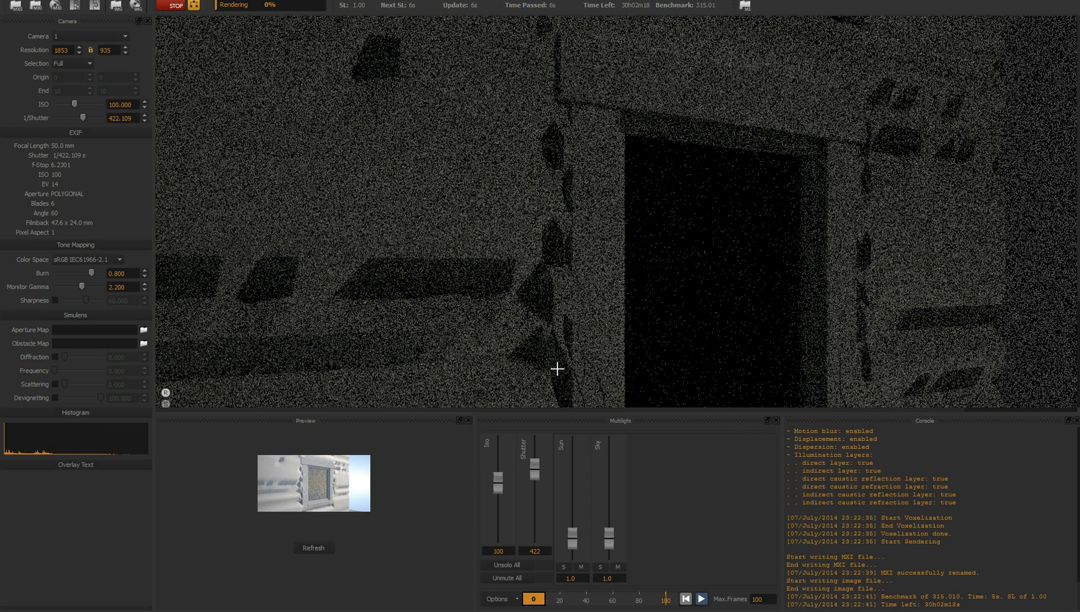
scroll(622, 197, "down", 1)
scroll(637, 213, "up", 1)
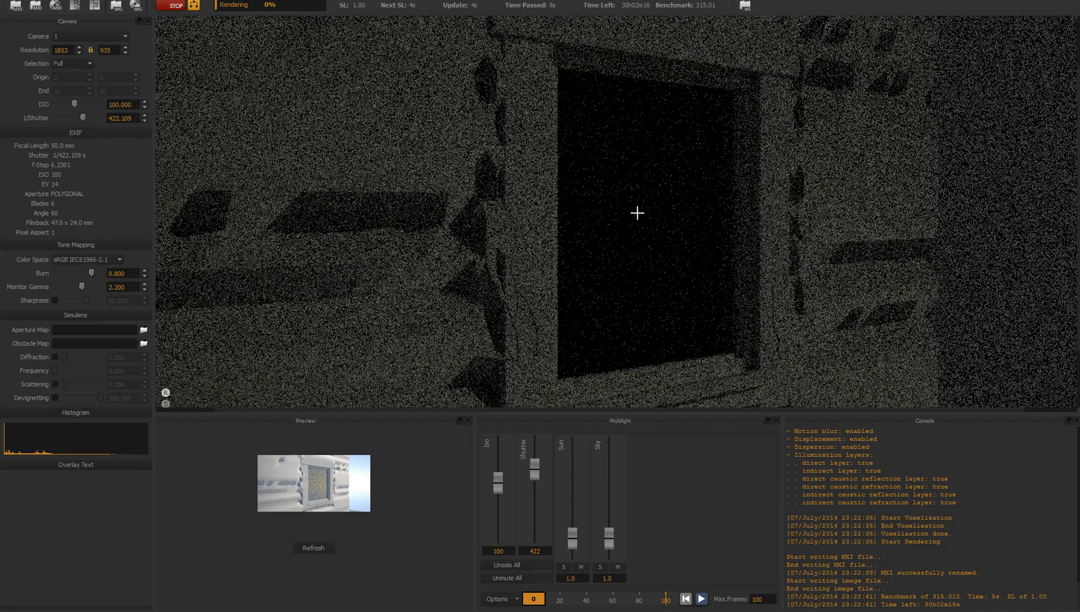
scroll(589, 225, "down", 1)
left_click(176, 6)
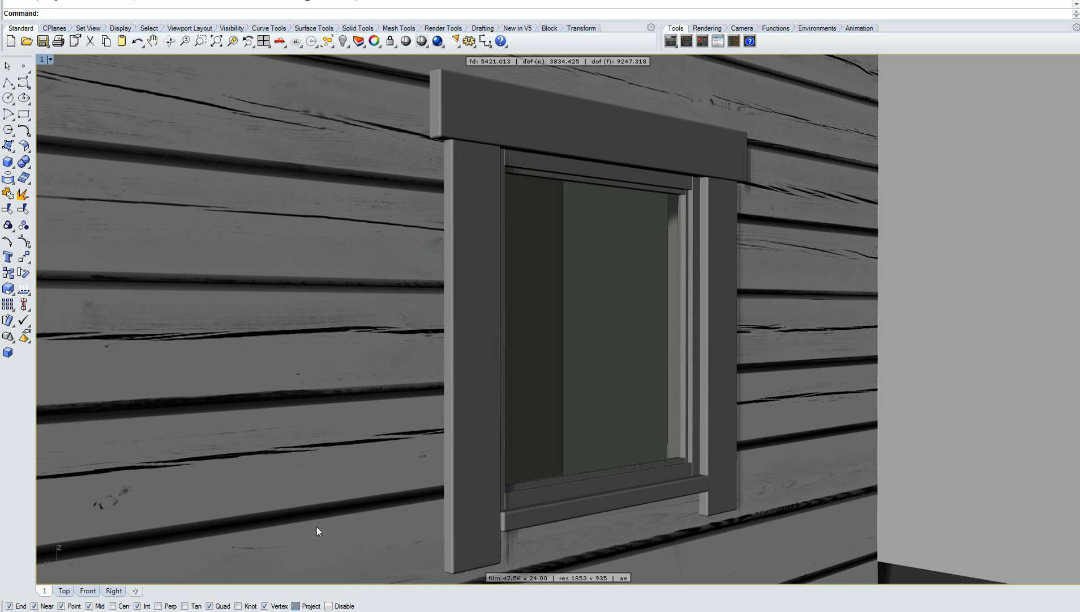
Step: Reopen the wall material and set its displacement height to 3 cm
left_click(705, 40)
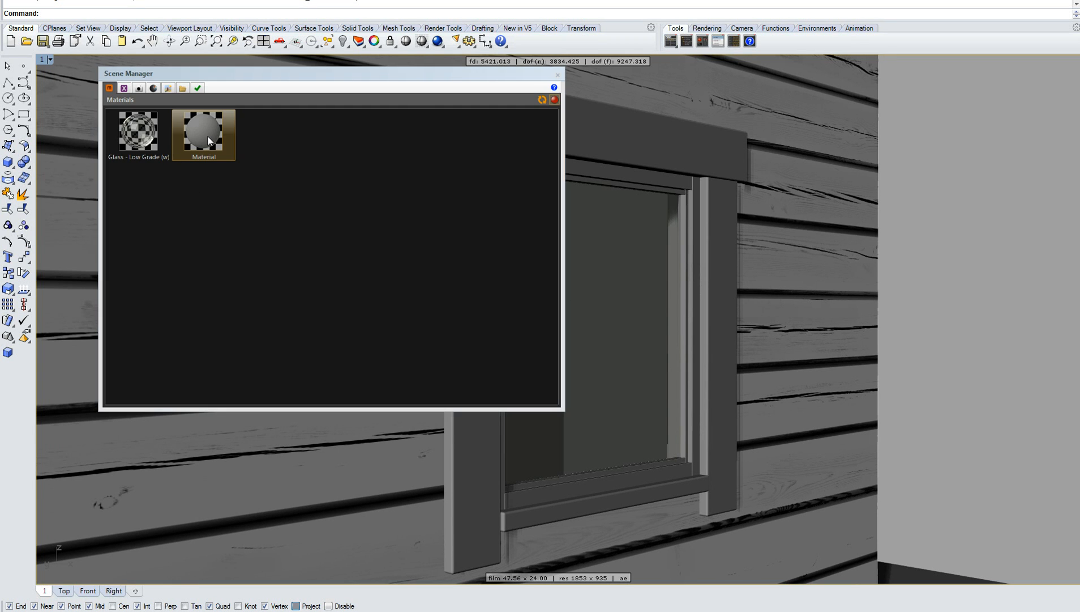
double_click(201, 136)
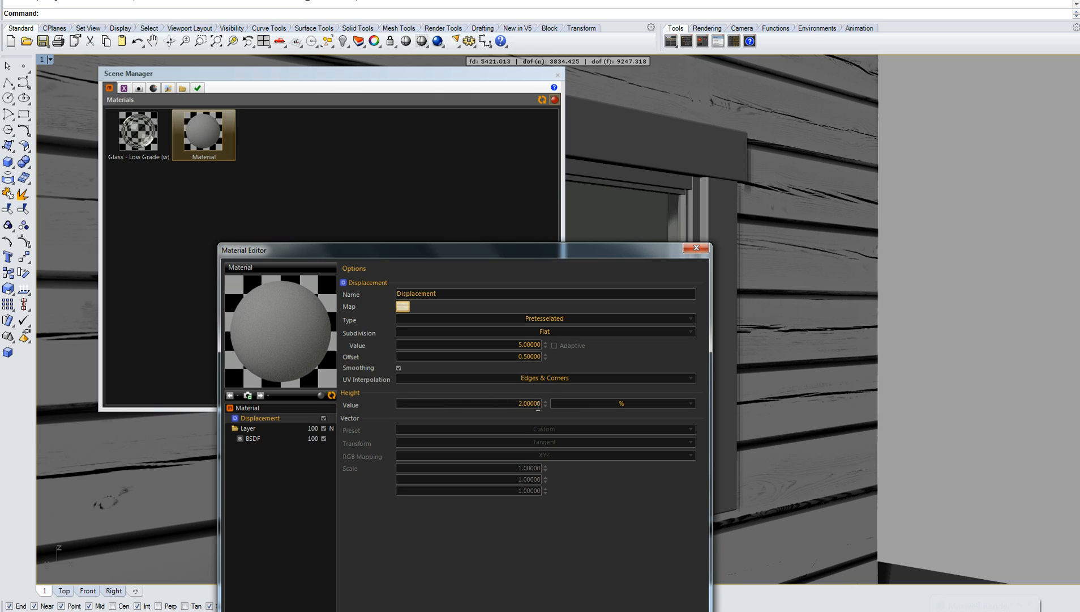
left_click(607, 409)
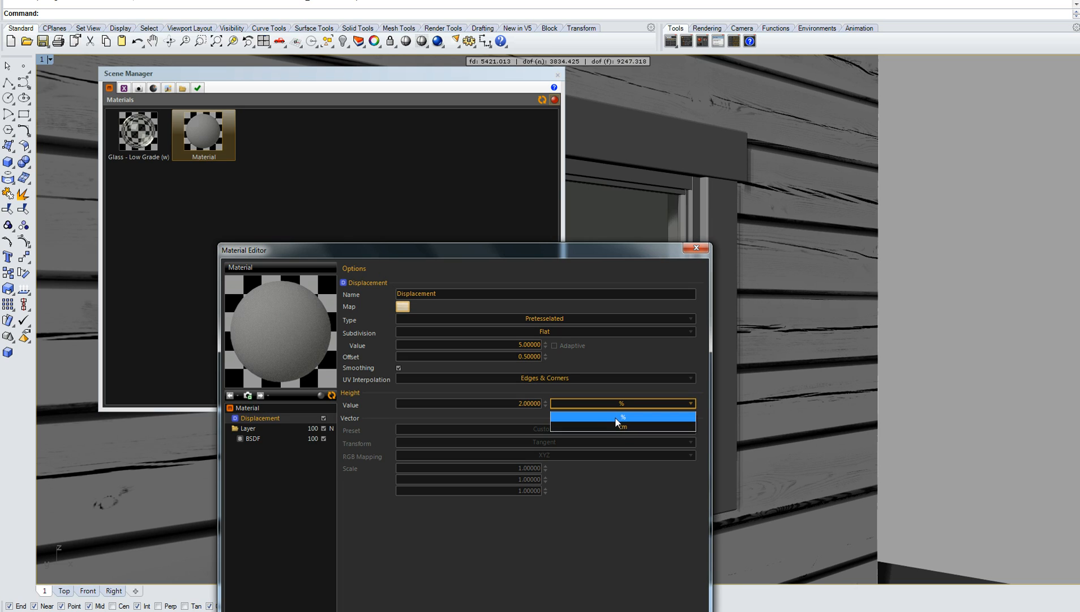
left_click(621, 423)
left_click(511, 403)
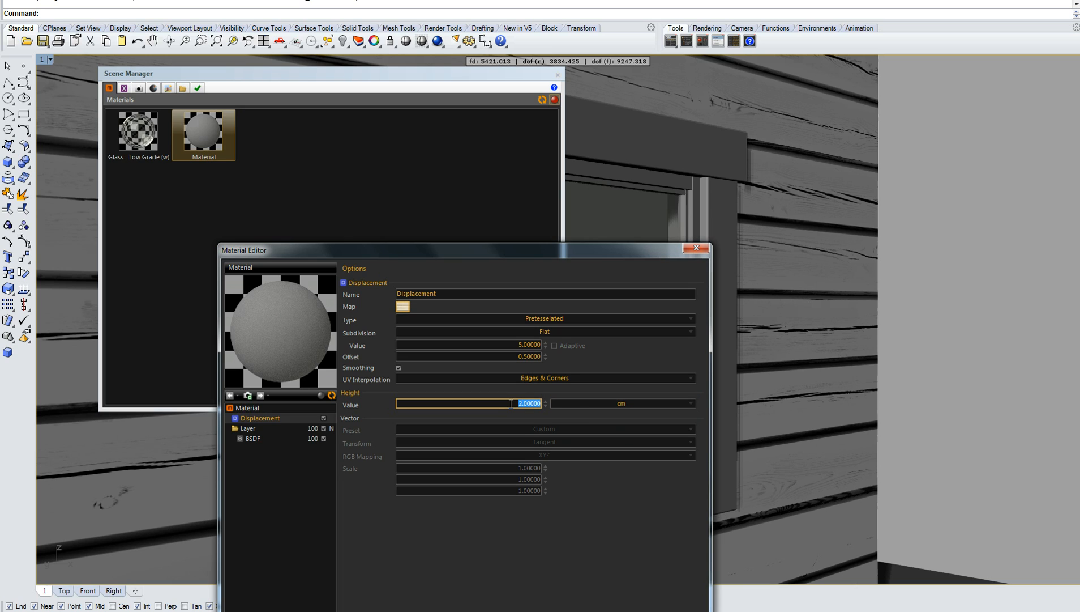
type("3")
left_click(573, 405)
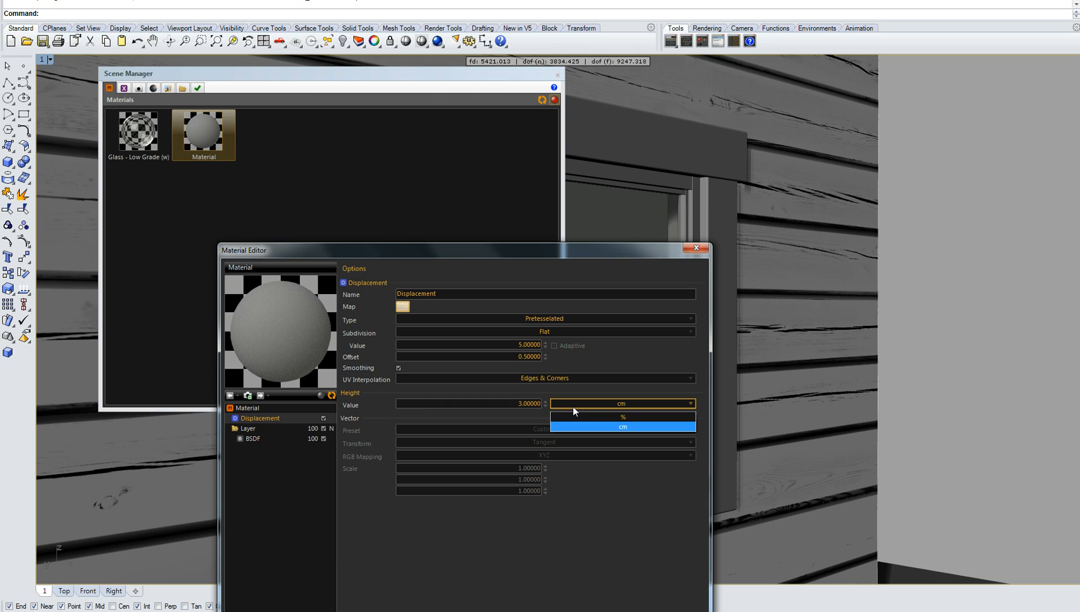
left_click(595, 427)
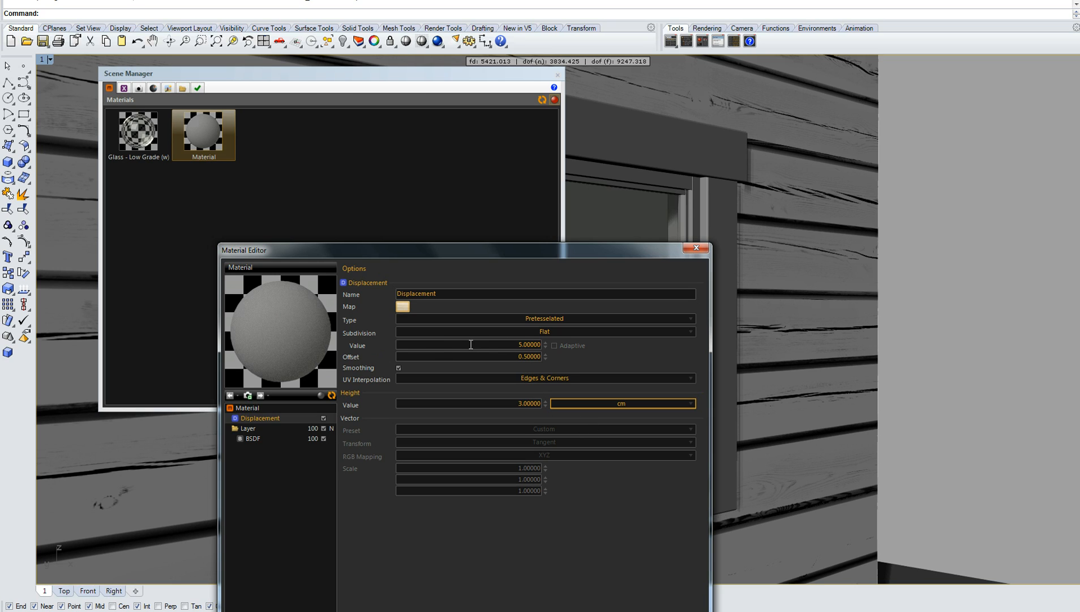
Step: Set the displacement's subdivision value to 30 and close the material editor
double_click(504, 347)
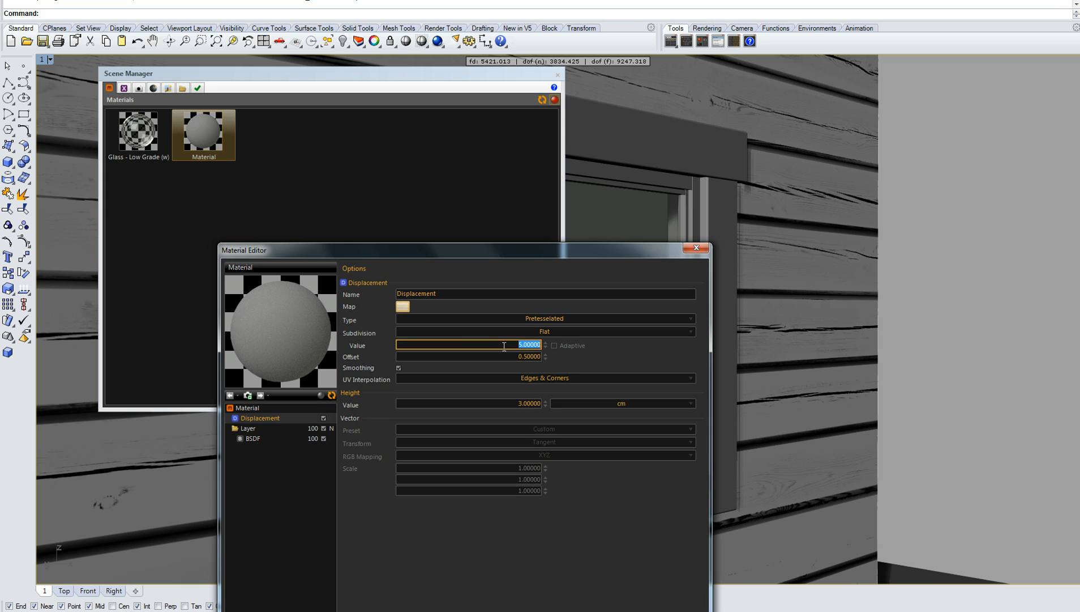
type("30")
left_click(513, 403)
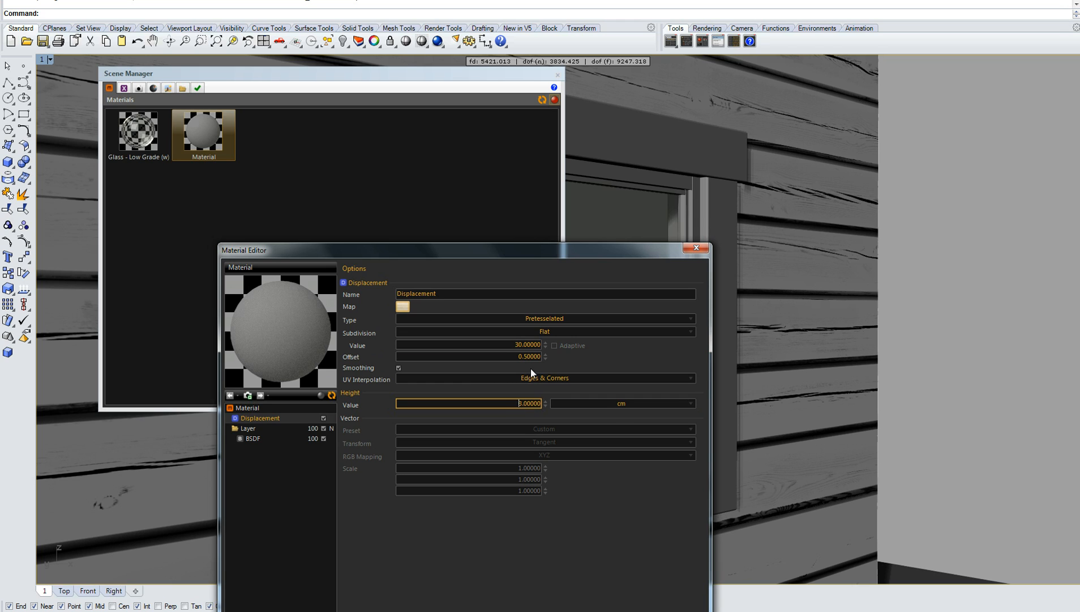
left_click(696, 248)
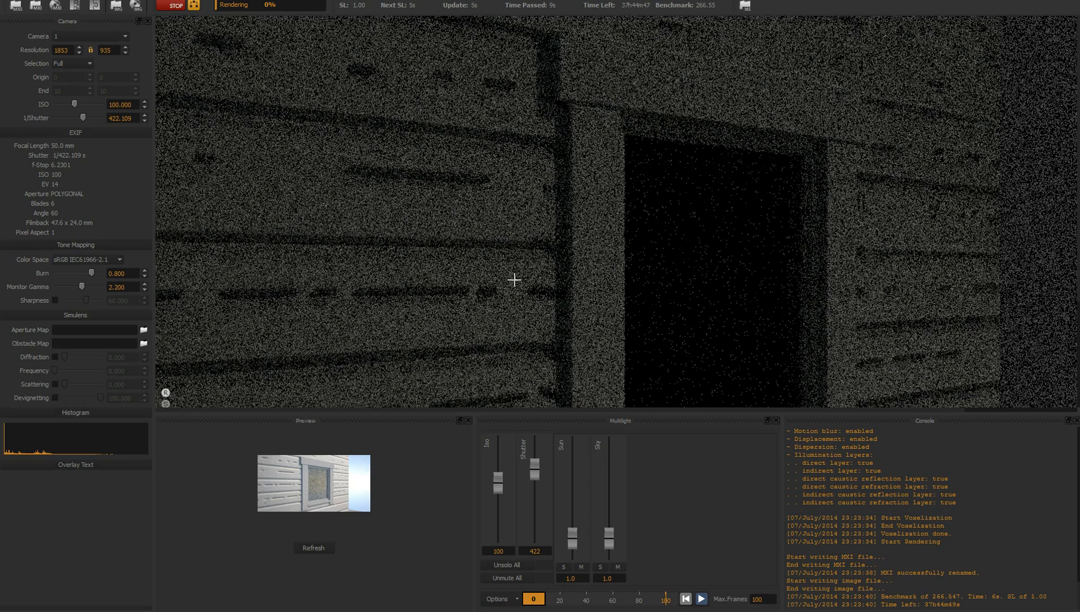
Step: Inspect the boards and window edges in the new Maxwell render and stop it
left_click_drag(566, 309, 527, 166)
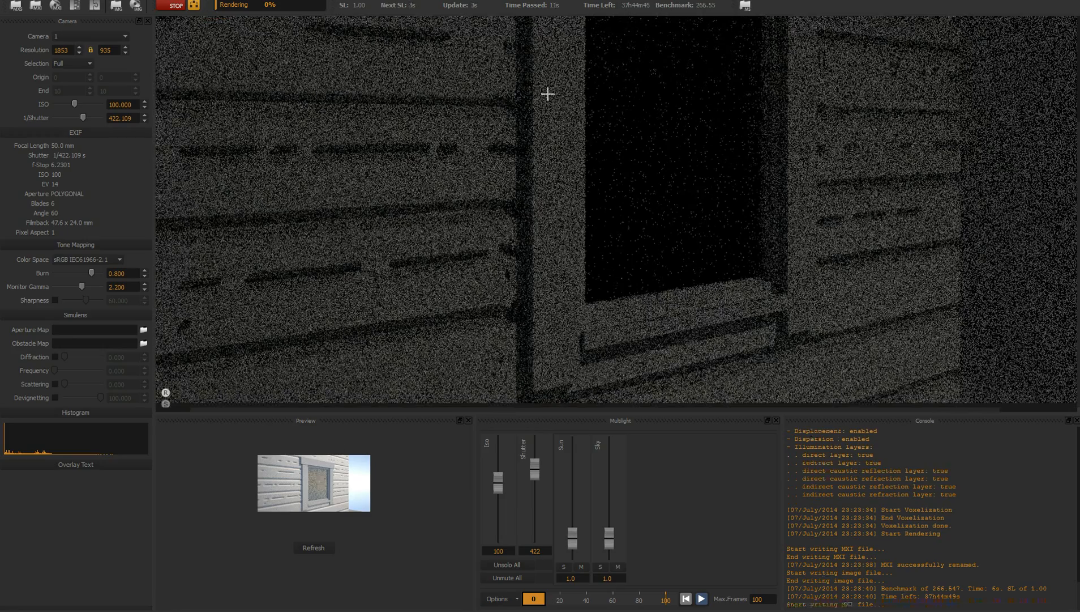
left_click_drag(548, 92, 589, 234)
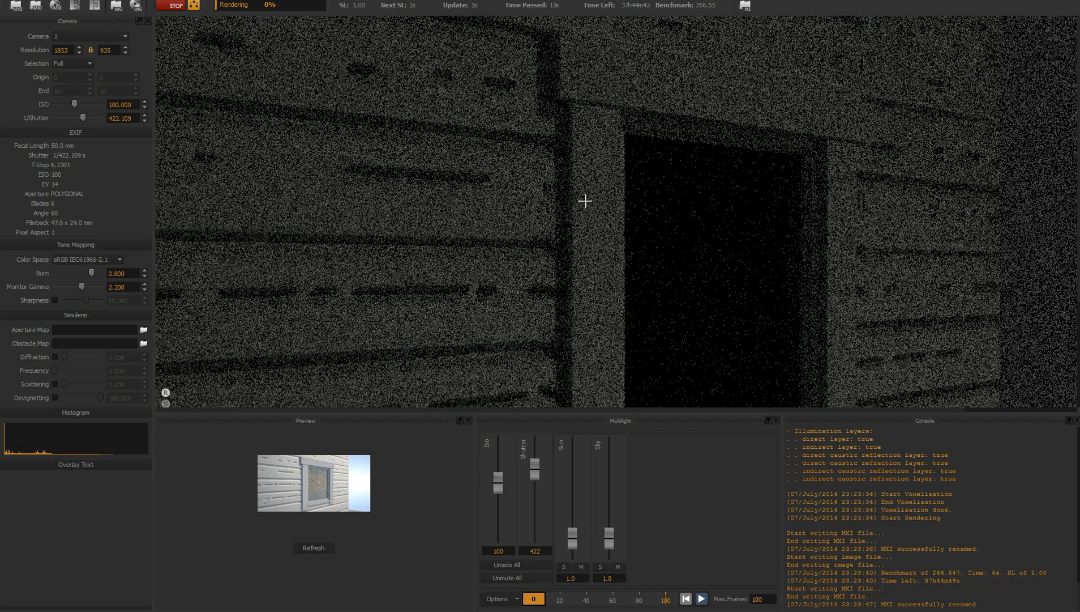
left_click_drag(497, 278, 501, 233)
left_click(172, 7)
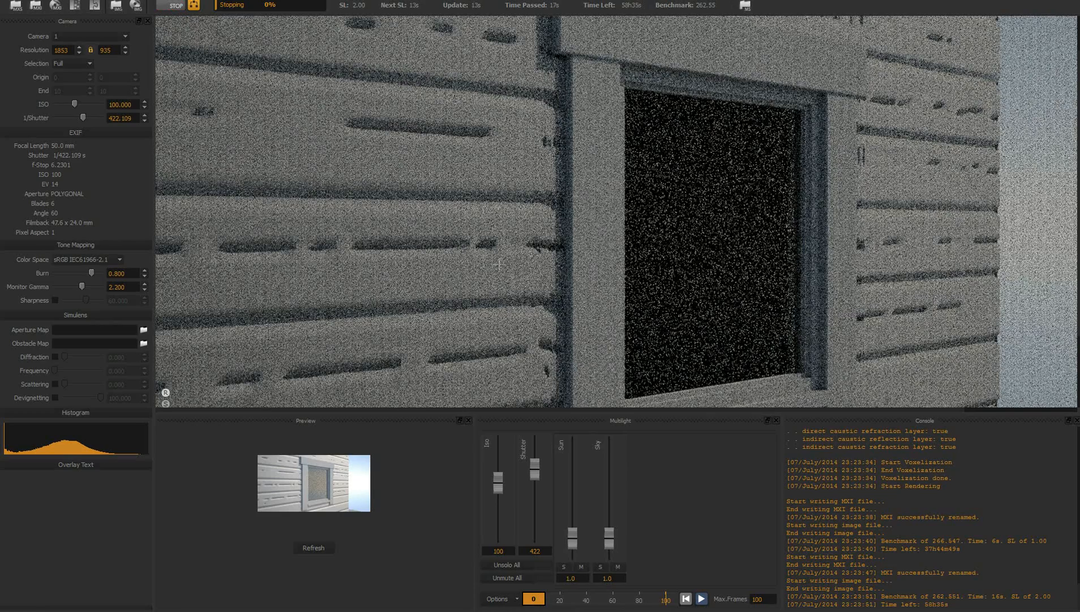
left_click_drag(543, 196, 563, 163)
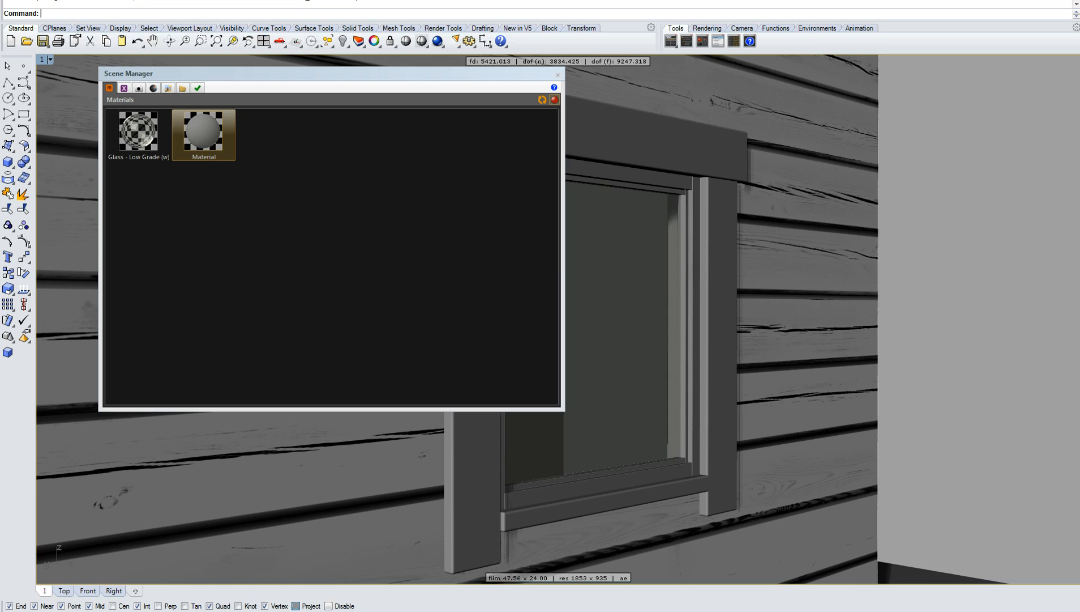
Step: Close the Scene Manager and review the detailed render mesh settings in the document properties without changing them
left_click_drag(512, 167, 617, 203)
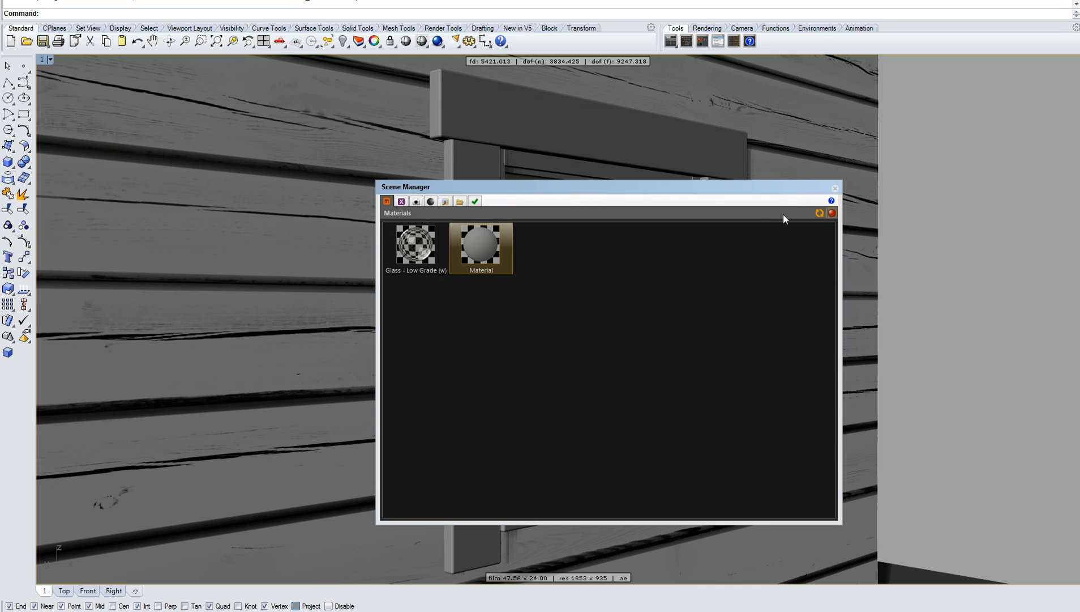
left_click(836, 188)
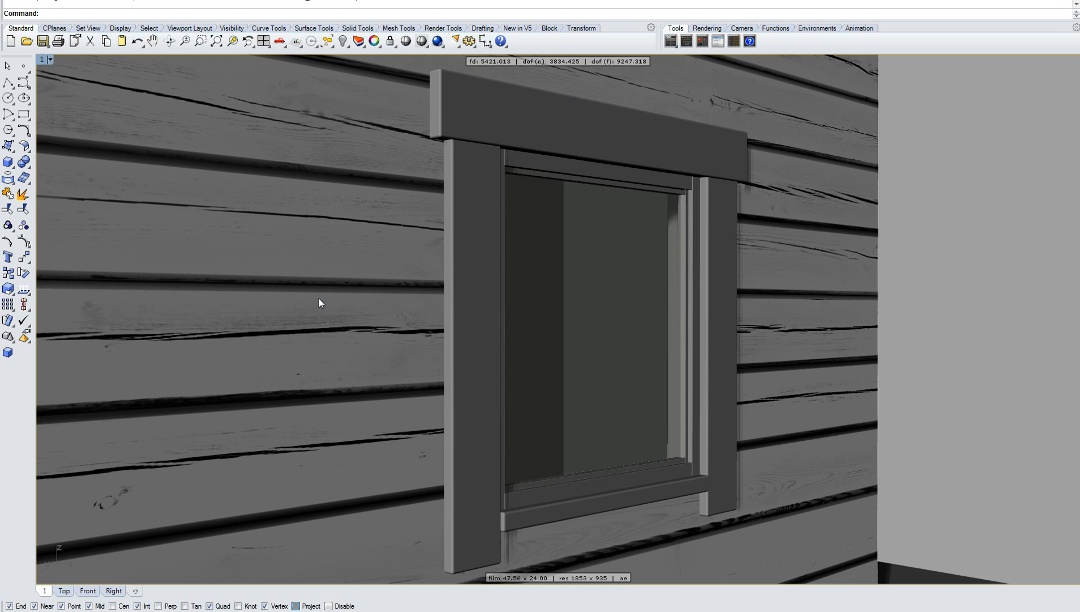
scroll(439, 232, "down", 4)
right_click_drag(444, 217, 470, 298, "shift")
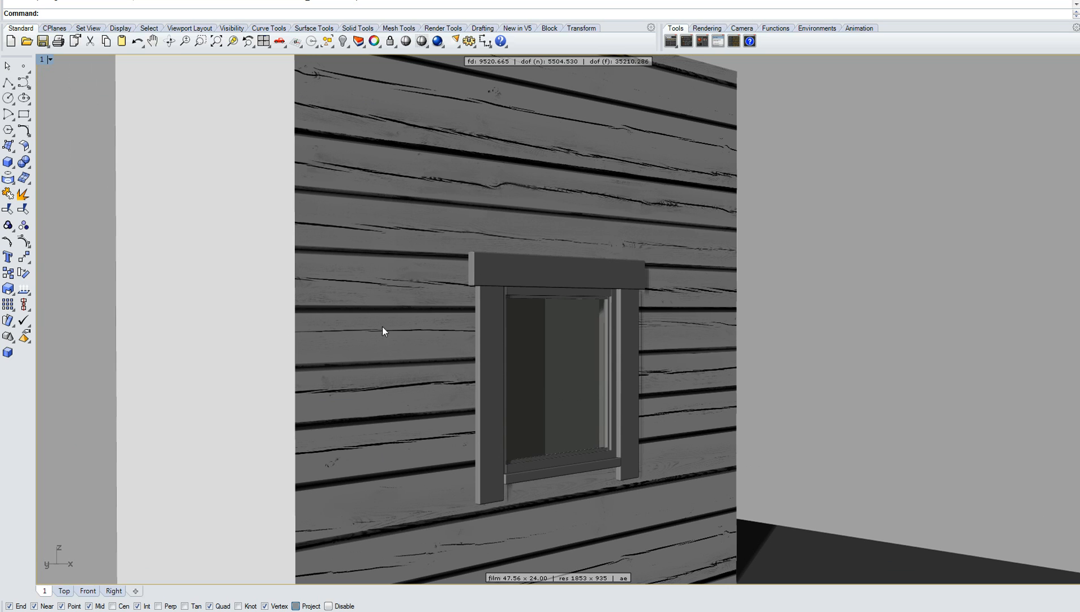
right_click_drag(424, 337, 410, 378)
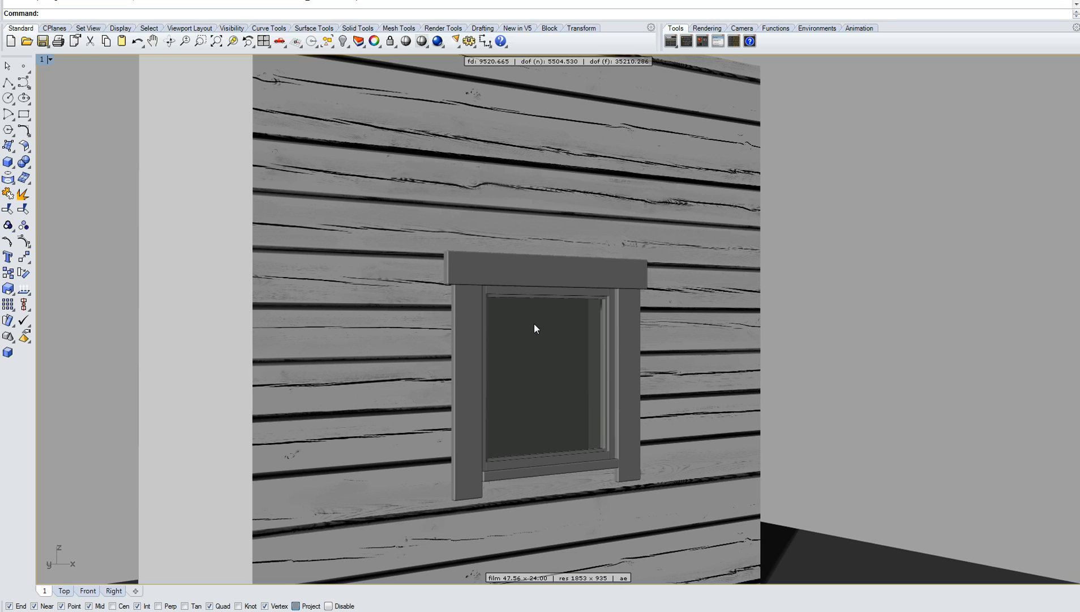
left_click(74, 41)
left_click(390, 223)
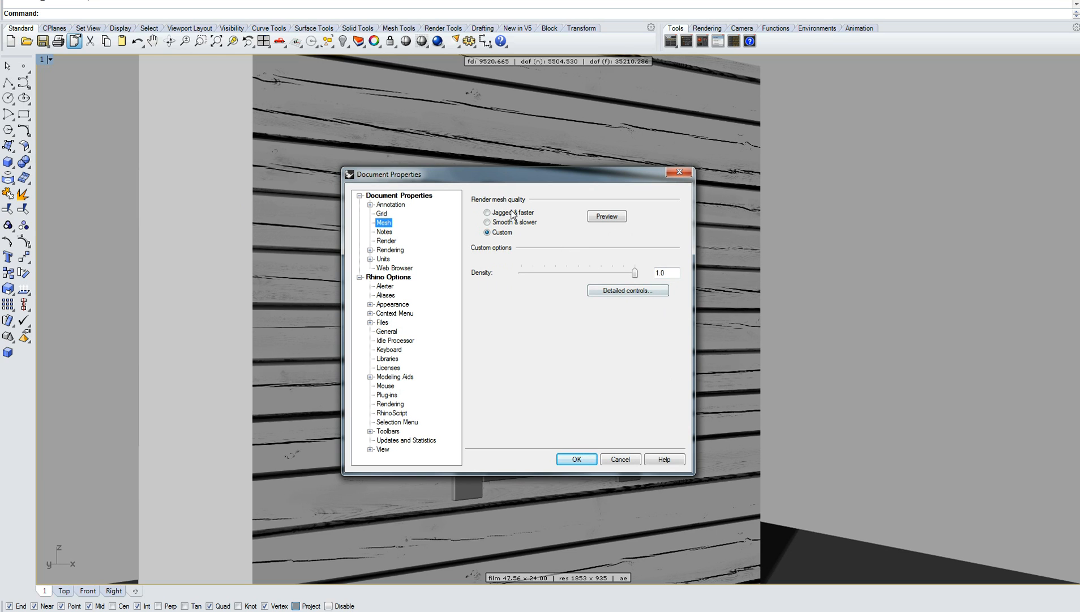
left_click(645, 291)
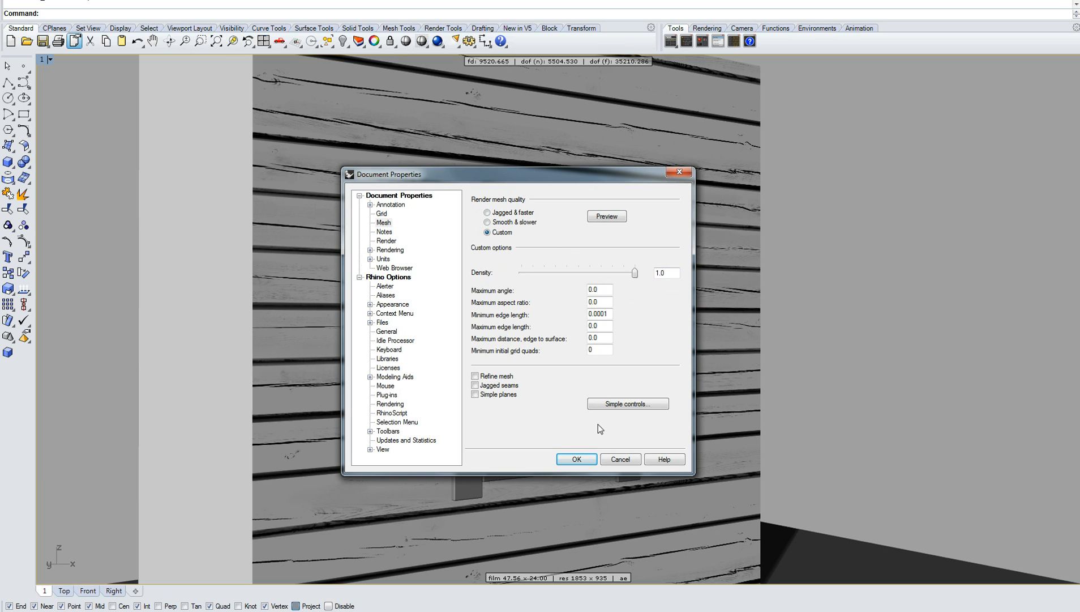
left_click(621, 459)
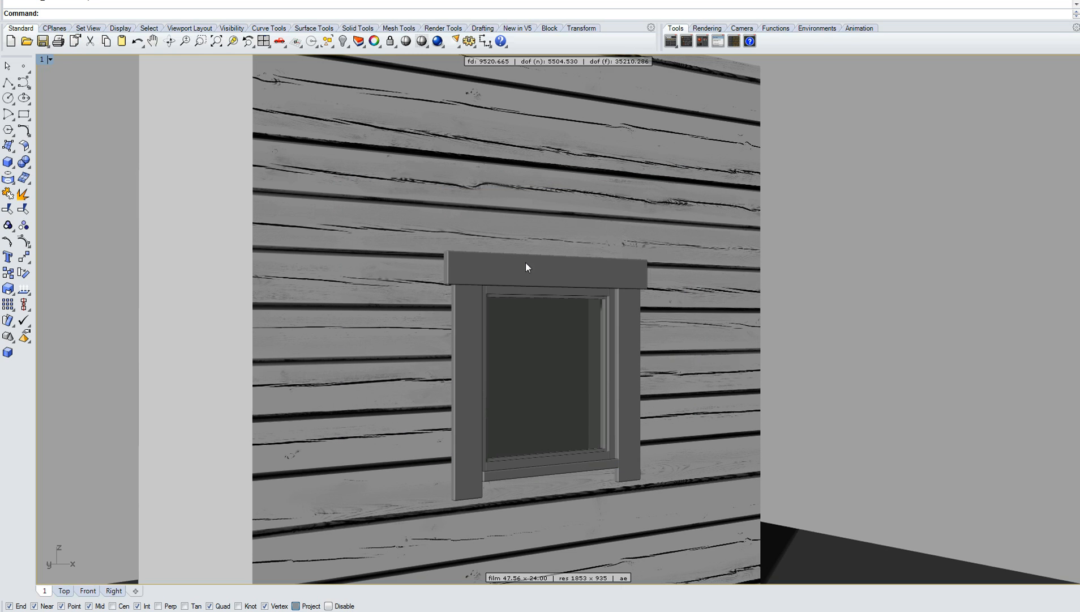
Step: Enable a custom render mesh for the wall surface around the window and preview its mesh from the detailed mesh options
left_click(521, 296)
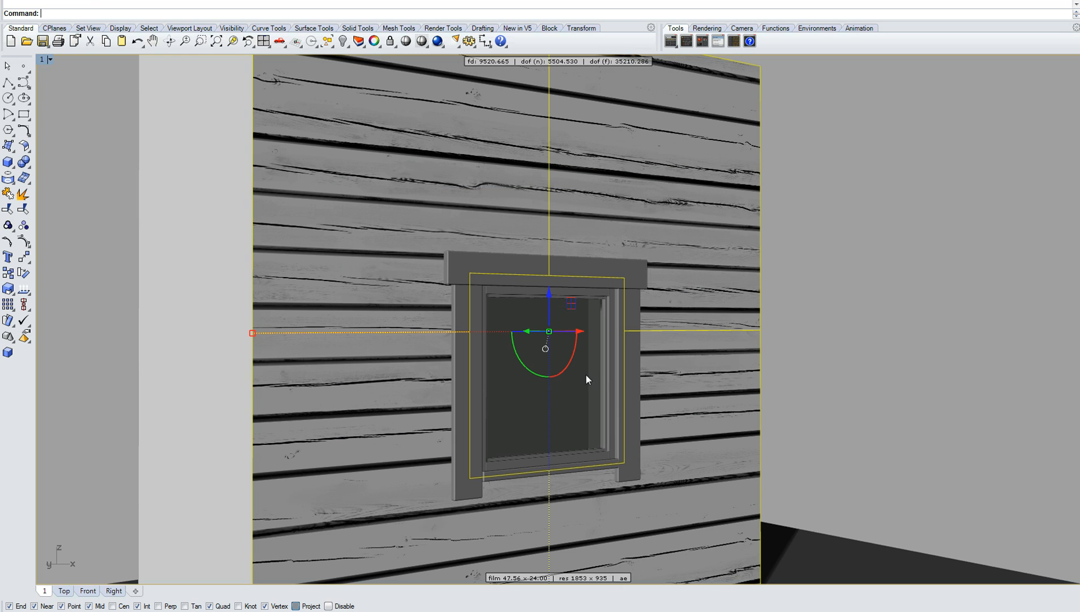
right_click_drag(555, 390, 518, 306)
scroll(487, 364, "up", 2)
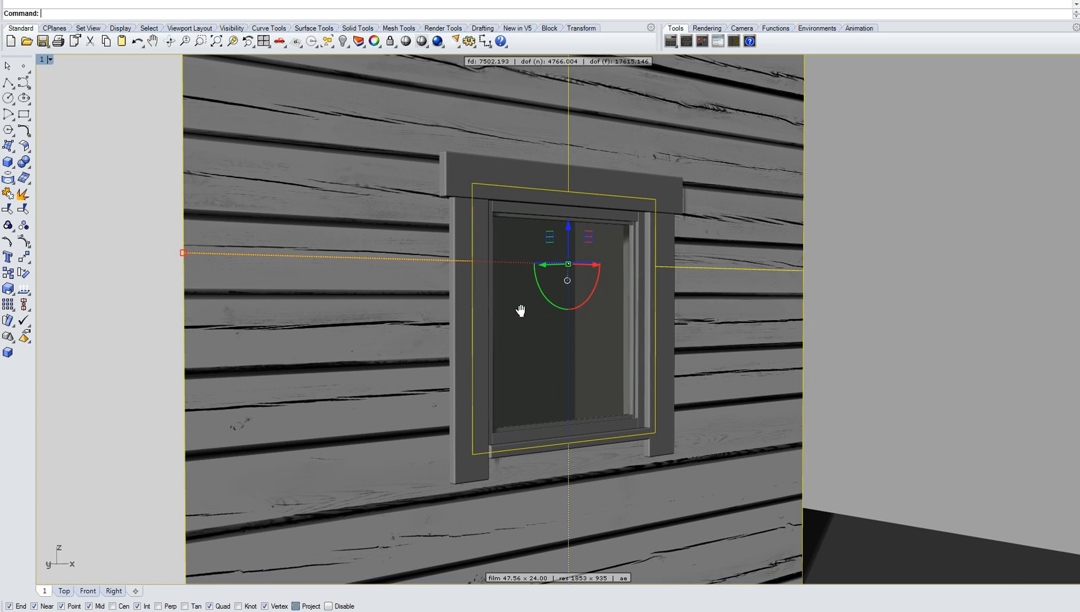
left_click(374, 45)
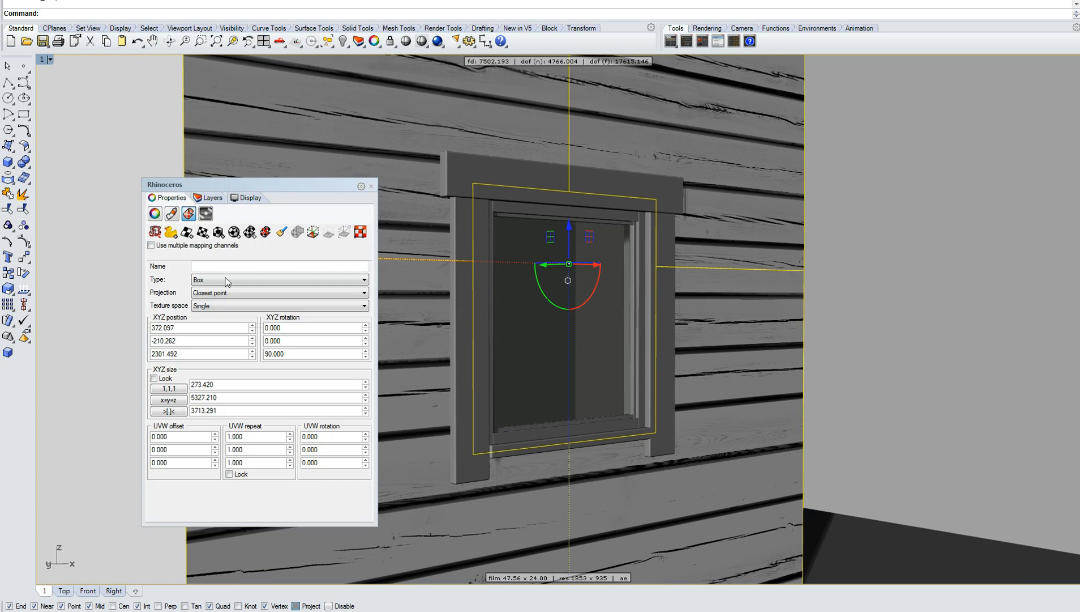
left_click(154, 214)
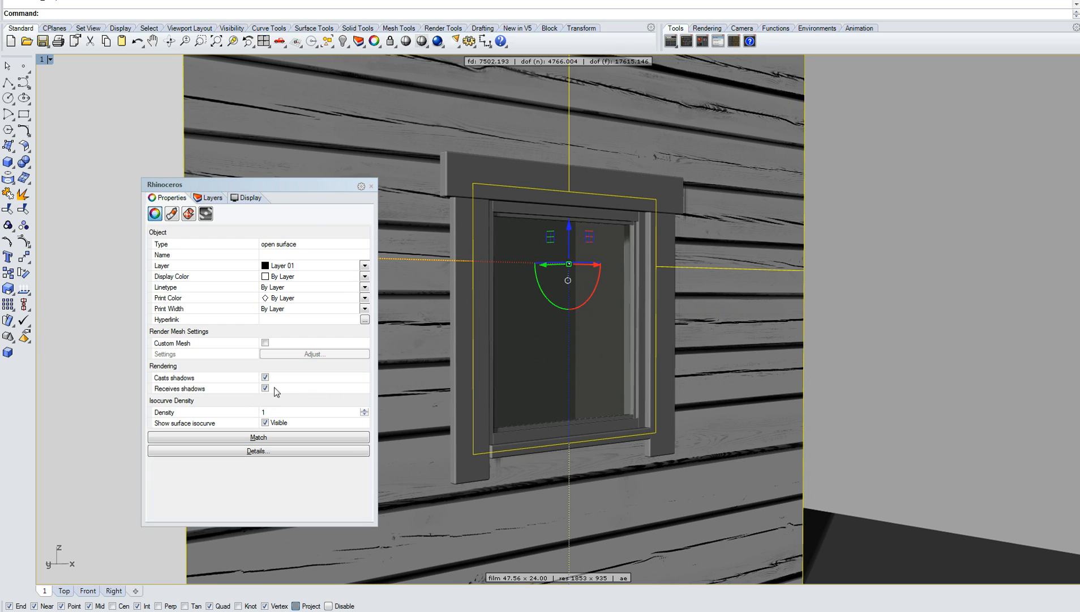
left_click(265, 342)
left_click(315, 353)
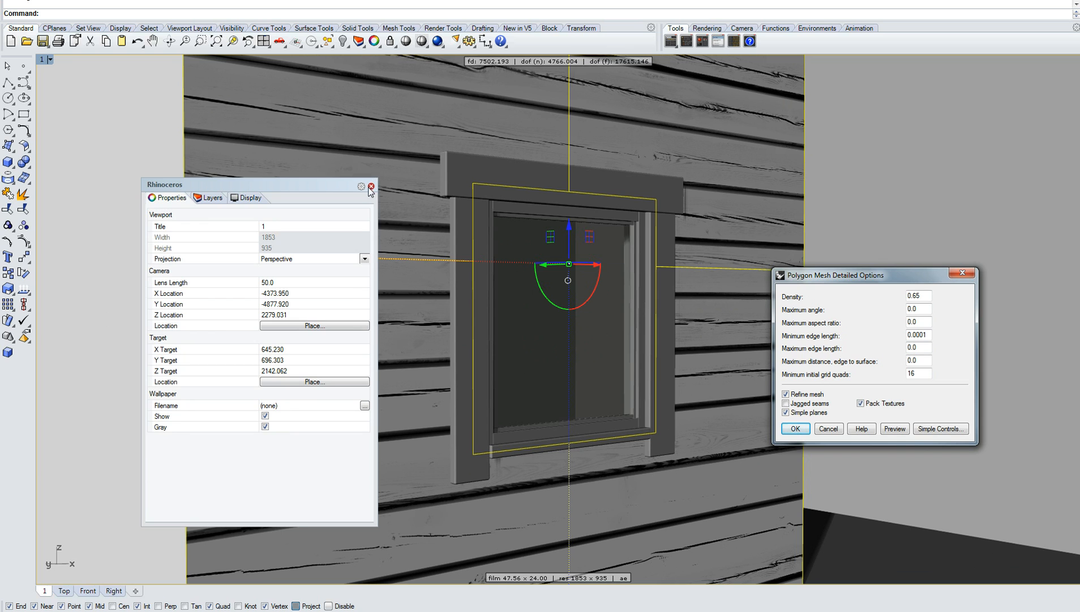
left_click(899, 432)
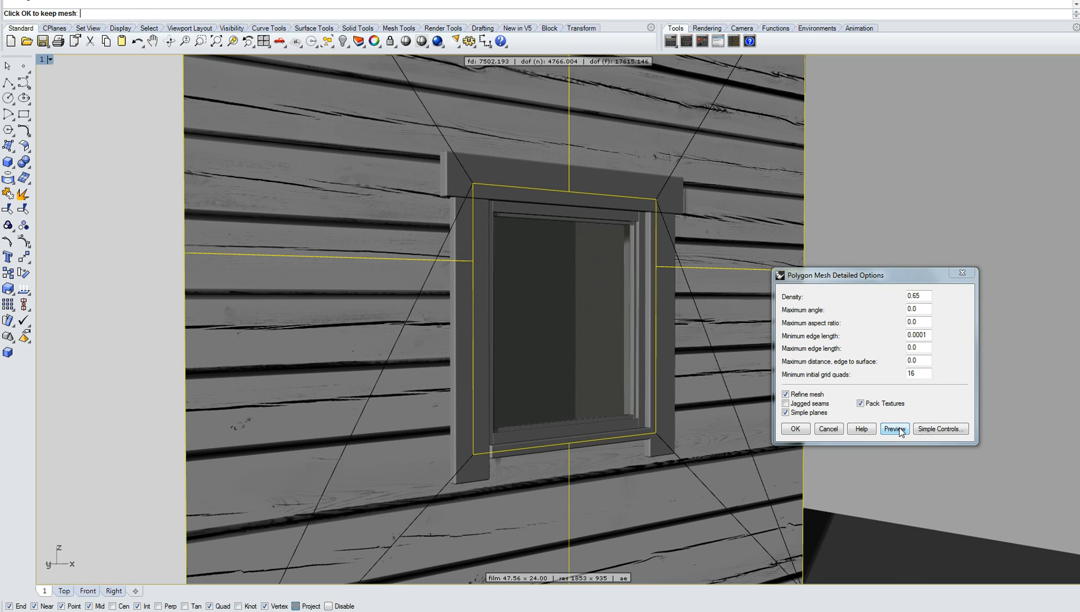
Step: Examine the previewed wall mesh around the window, turn off Simple planes, and preview the mesh again
right_click_drag(476, 228, 533, 405, "shift")
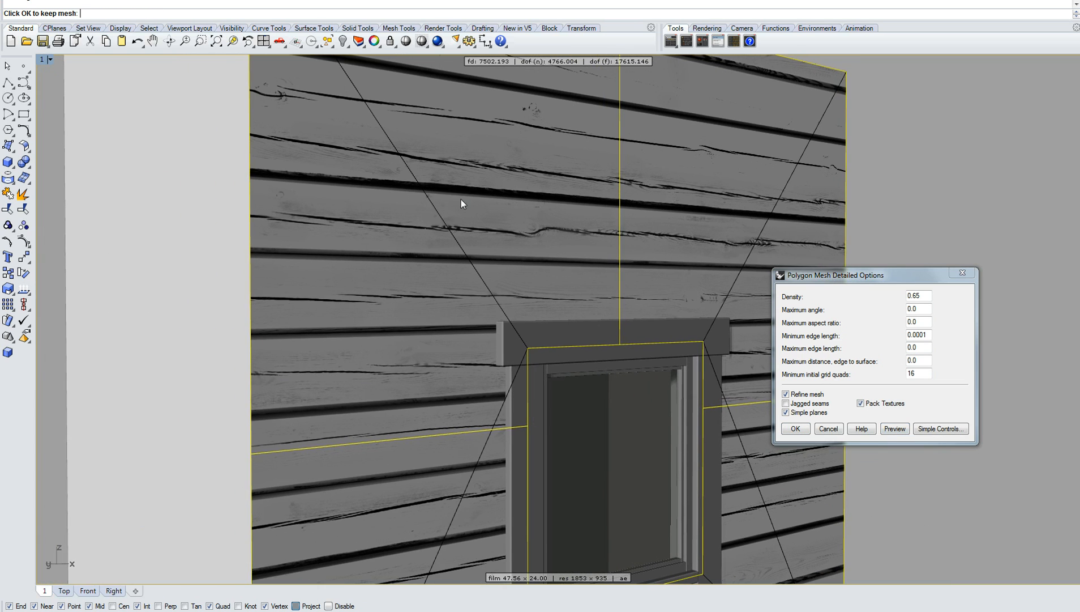
right_click_drag(463, 203, 467, 321, "shift")
mouse_move(531, 297)
right_mouse_down("shift")
mouse_move(490, 95)
mouse_move(516, 298)
mouse_move(536, 138)
right_mouse_up("shift")
scroll(607, 438, "up", 3)
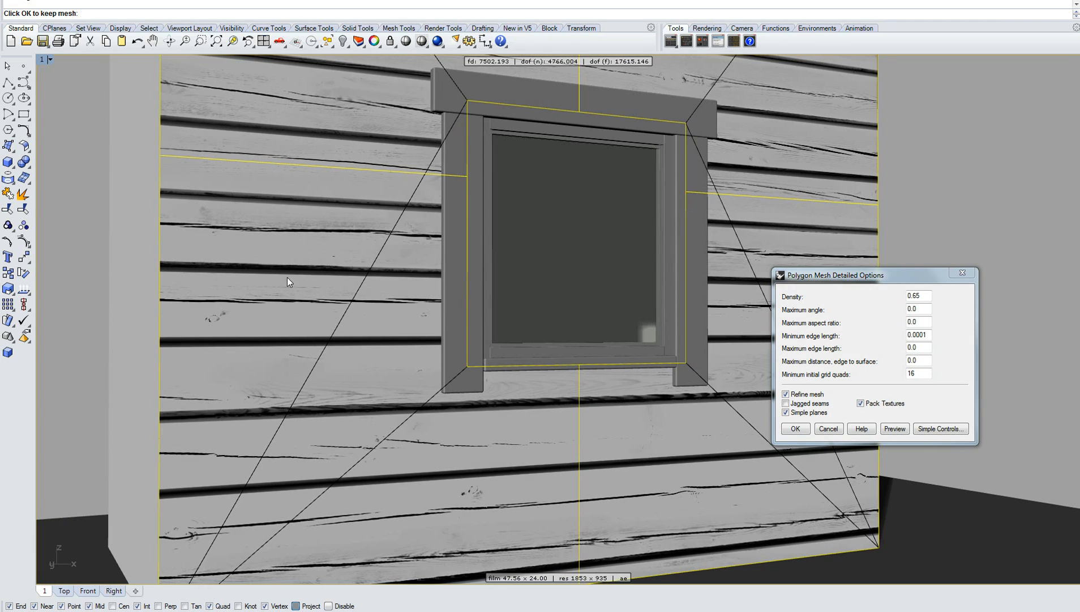
right_click_drag(434, 178, 488, 277, "shift")
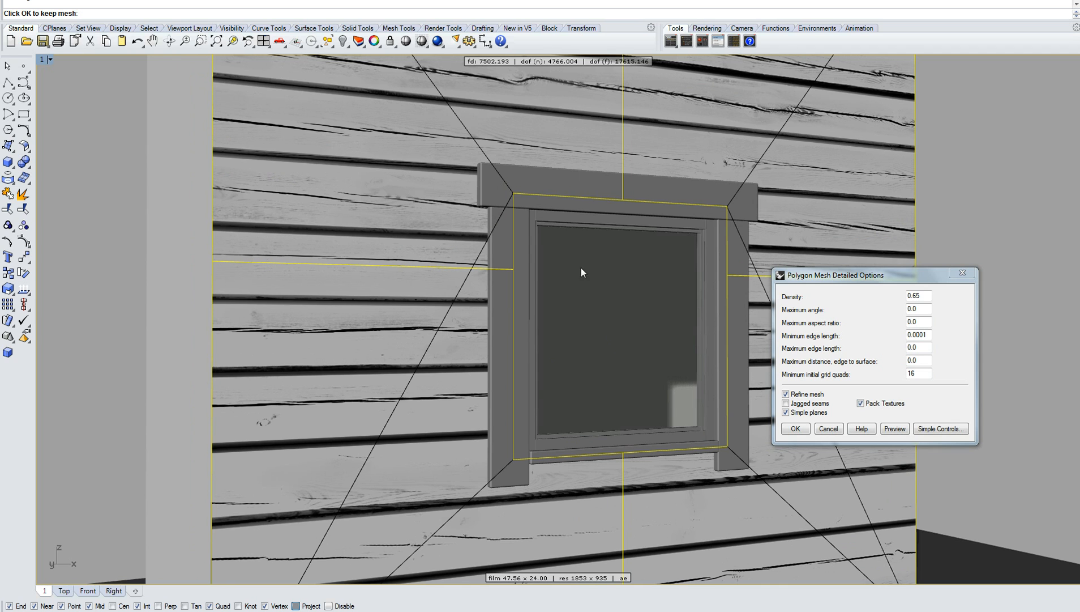
right_click_drag(545, 277, 552, 286)
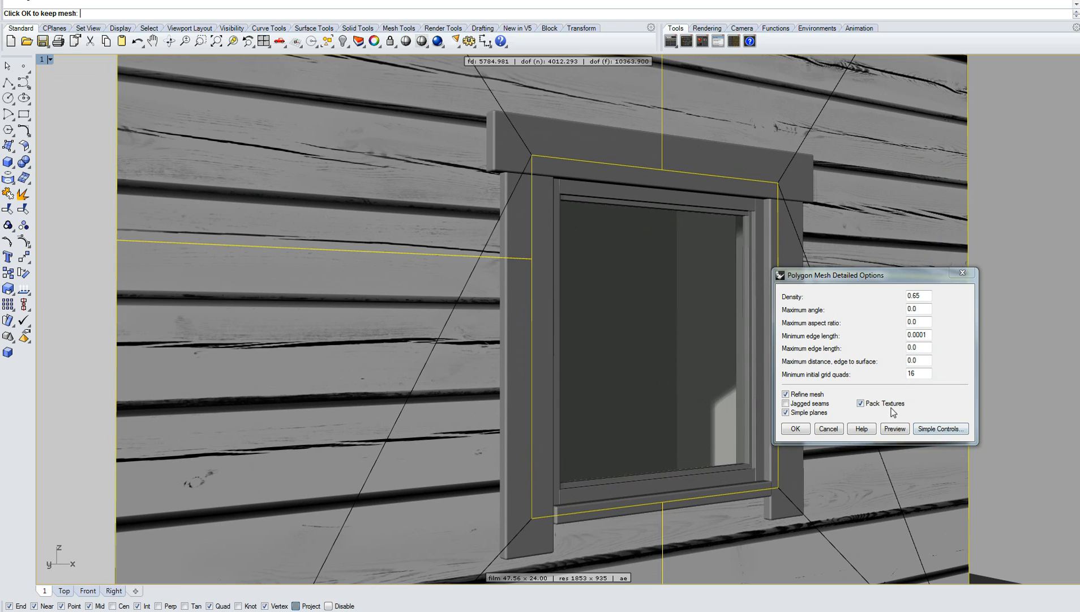
left_click(805, 415)
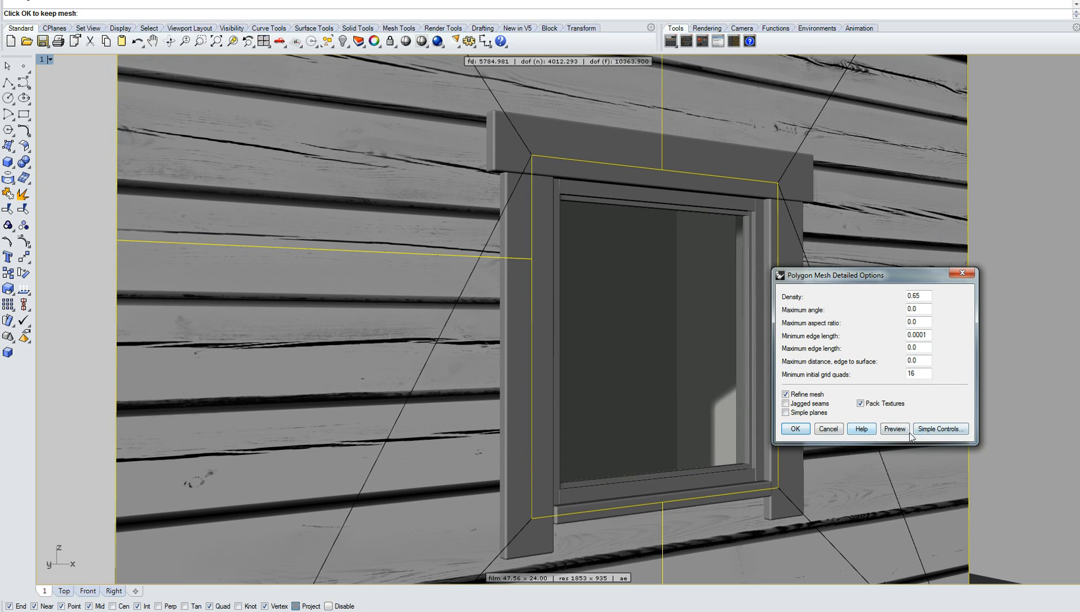
left_click(893, 429)
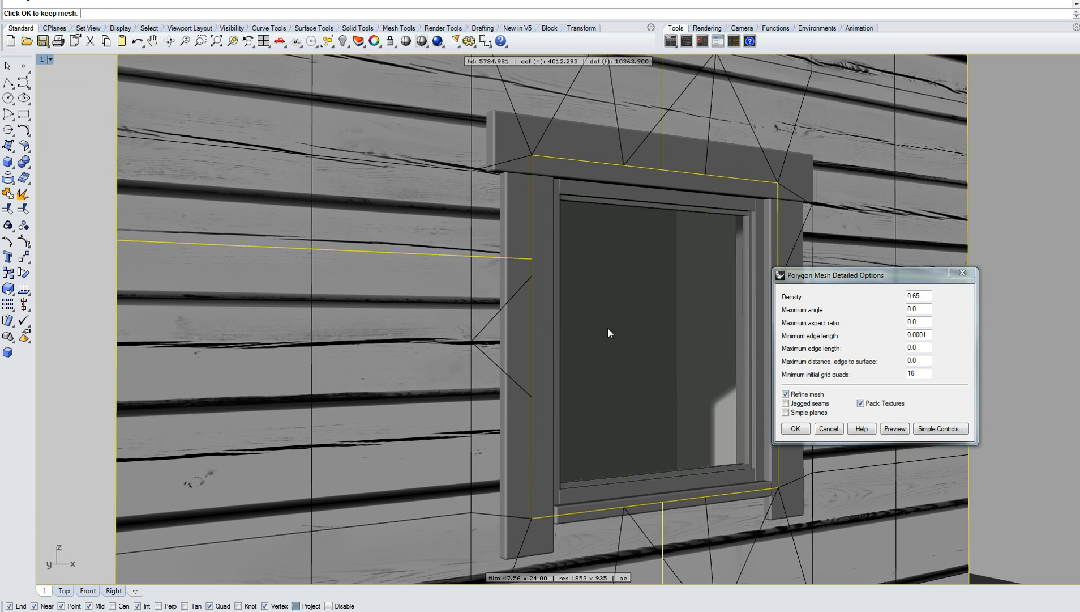
Step: Set the wall mesh's minimum initial grid quads to 1000 and preview the result
left_click_drag(921, 374, 882, 376)
type("100")
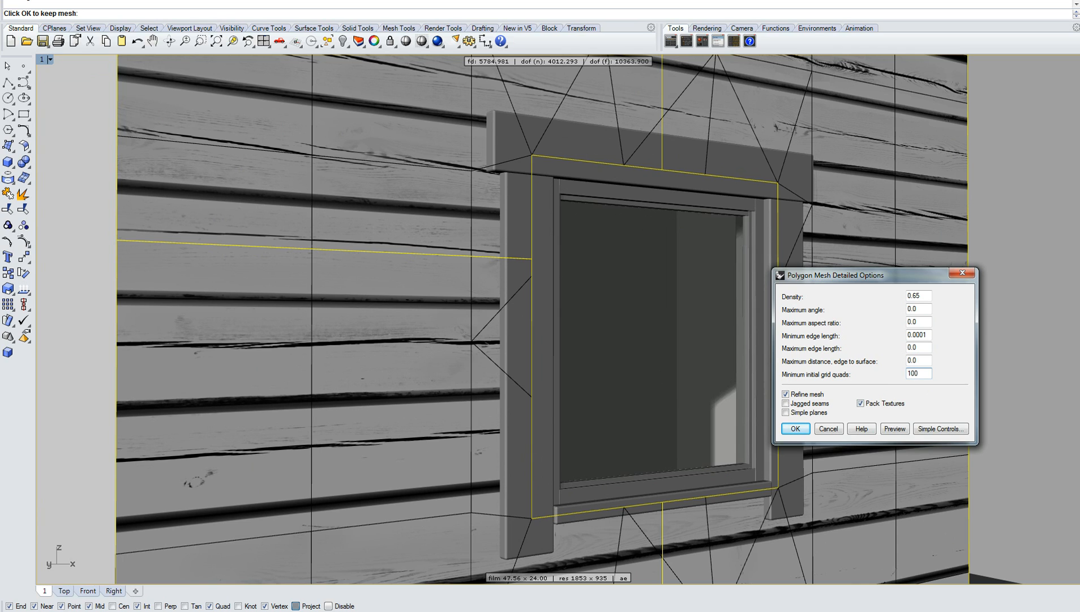
type("0")
left_click(895, 429)
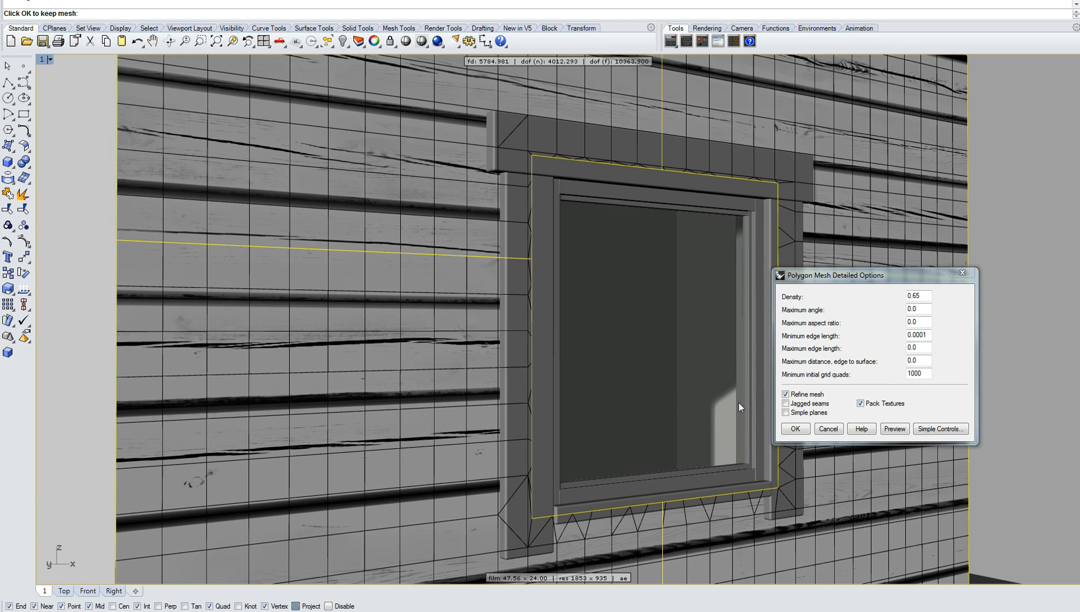
Step: Raise the minimum initial grid quads to 10000, inspect the previewed mesh near the window frame, and apply the custom mesh
left_click(921, 374)
type("0")
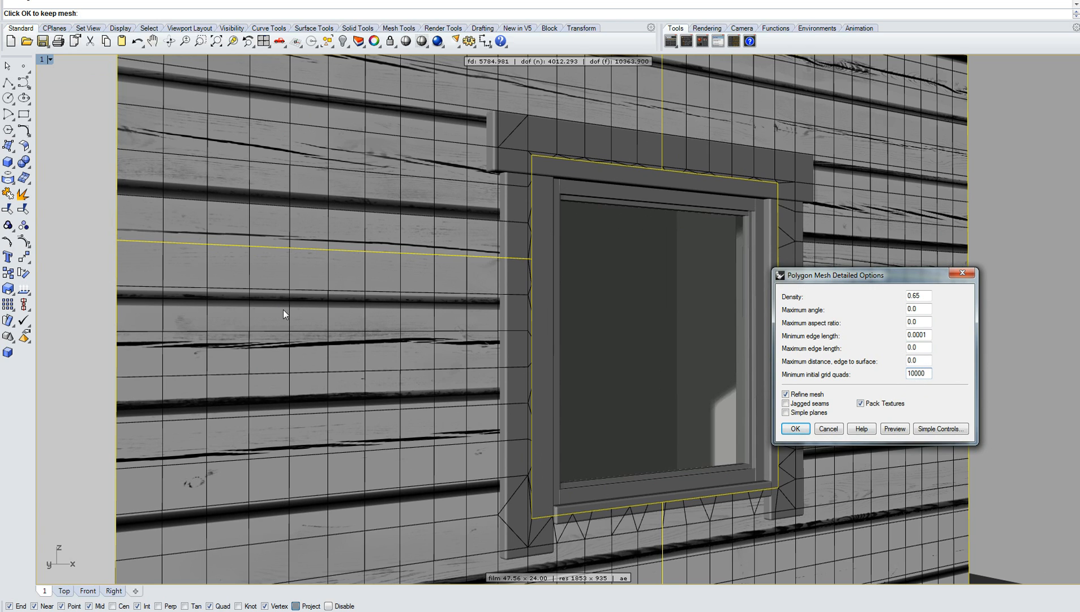
left_click(896, 429)
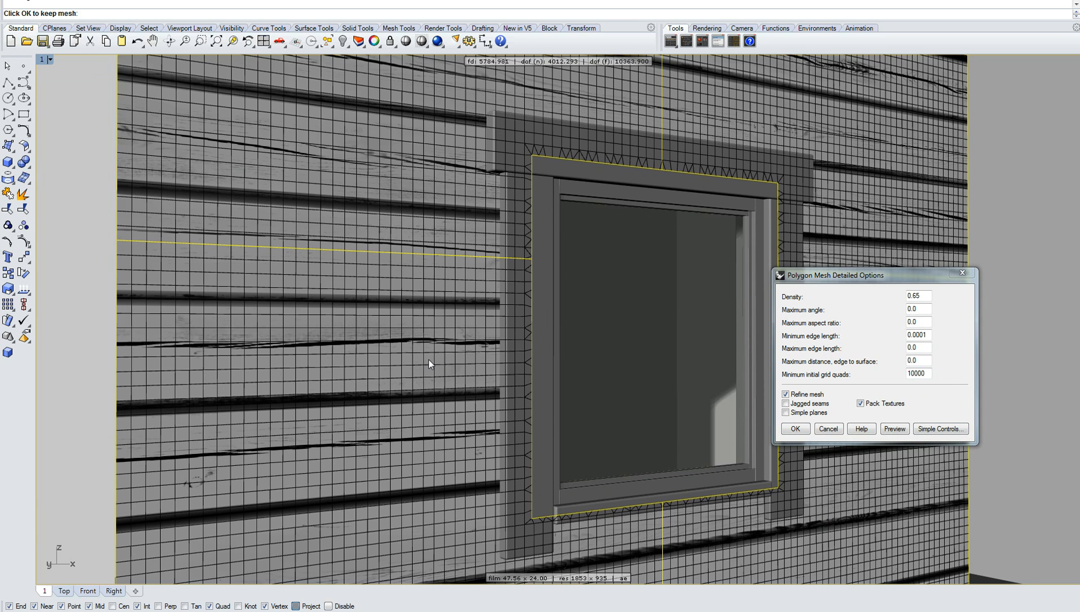
scroll(441, 466, "up", 6)
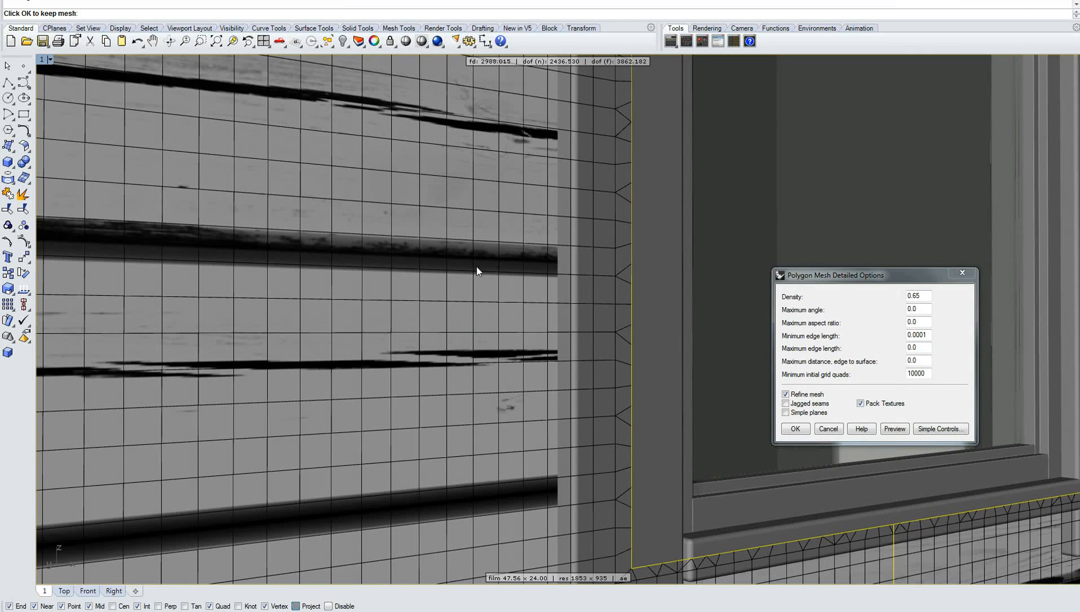
mouse_move(528, 357)
right_mouse_down()
mouse_move(513, 362)
mouse_move(535, 374)
right_mouse_up()
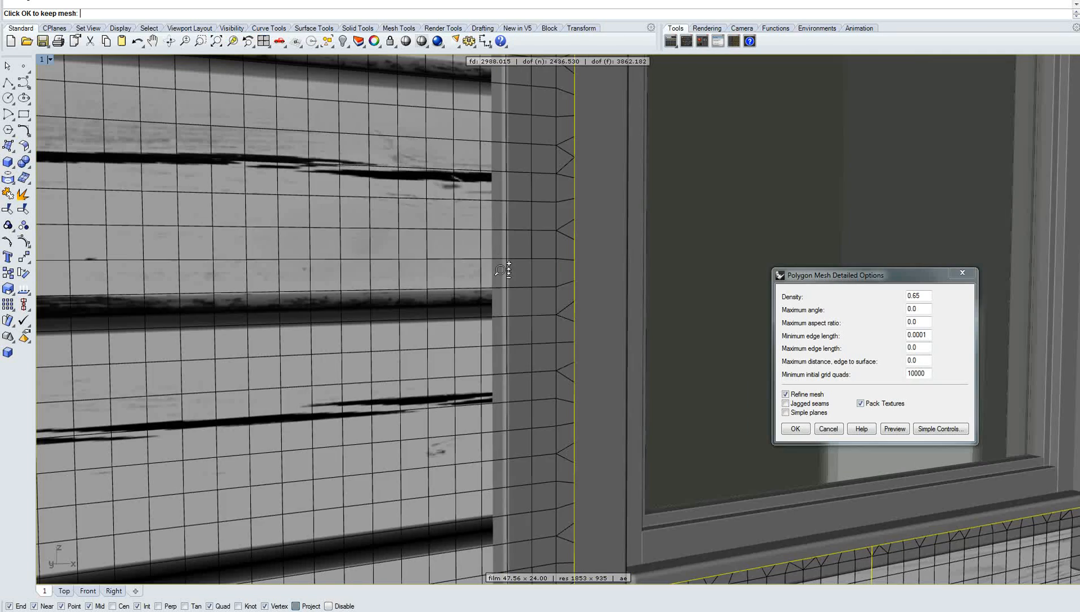
scroll(501, 270, "down", 3)
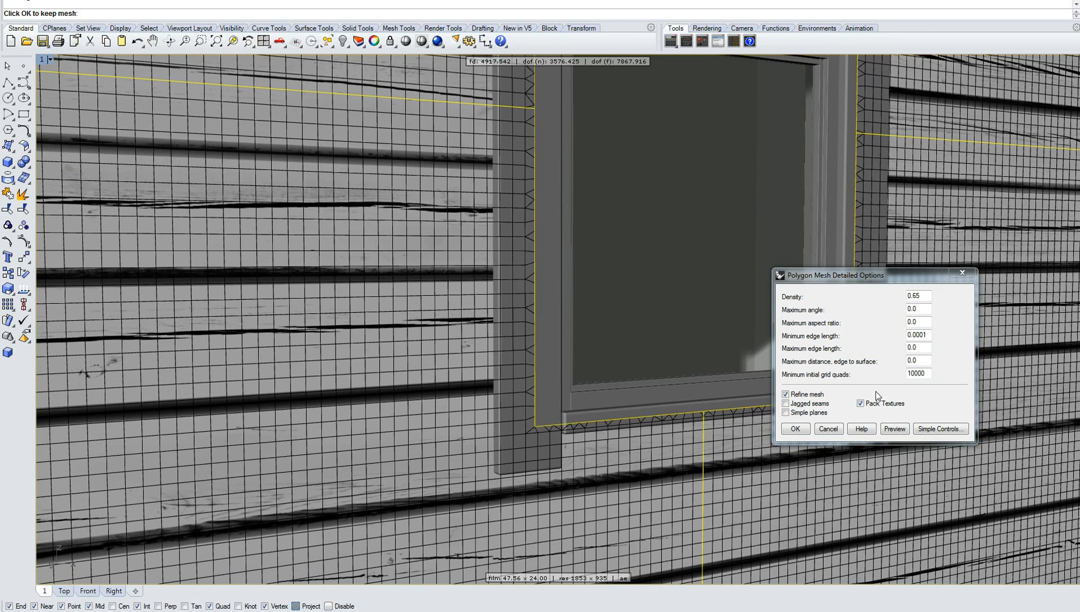
left_click(795, 429)
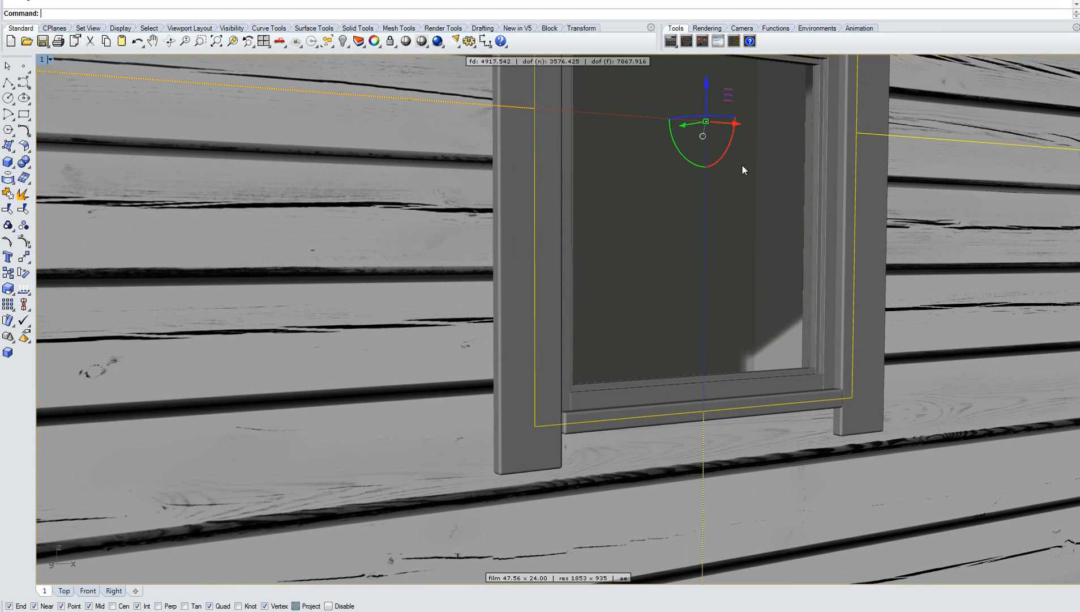
Step: Restore the saved view 1 and deselect the wall surface
left_click(49, 59)
mouse_move(90, 252)
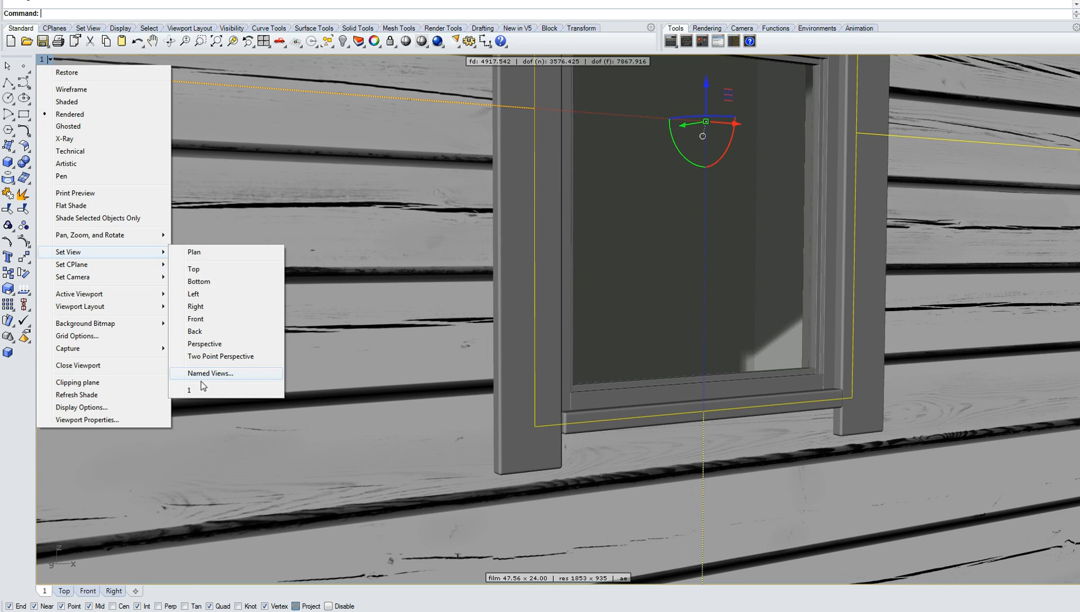
left_click(202, 390)
left_click(202, 390)
key("Escape")
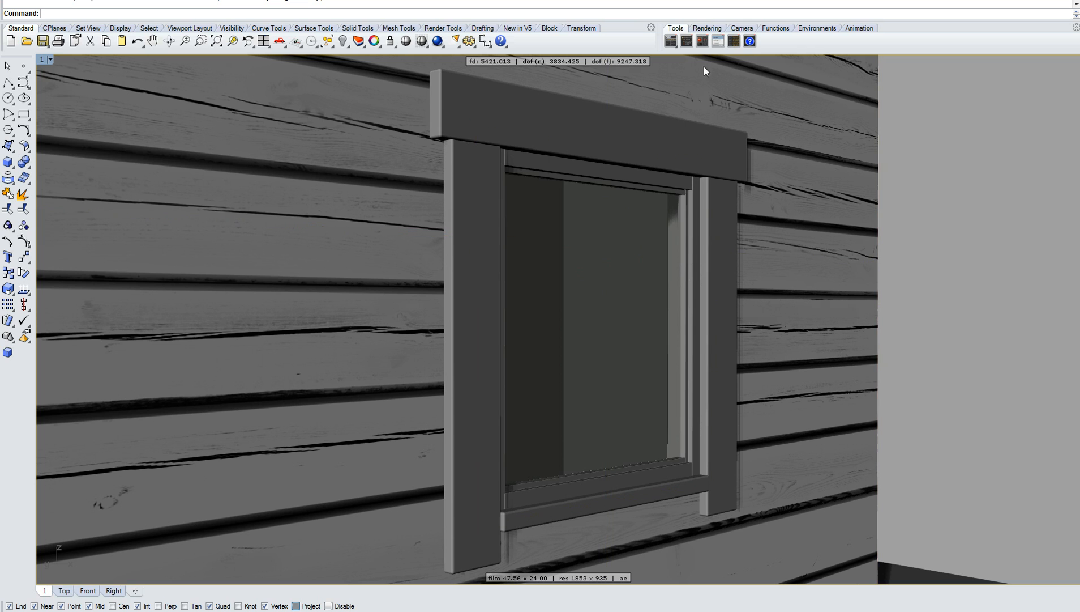
Step: Render the scene in Maxwell, inspect the siding boards around the window, and compare them with the earlier render
left_click(438, 41)
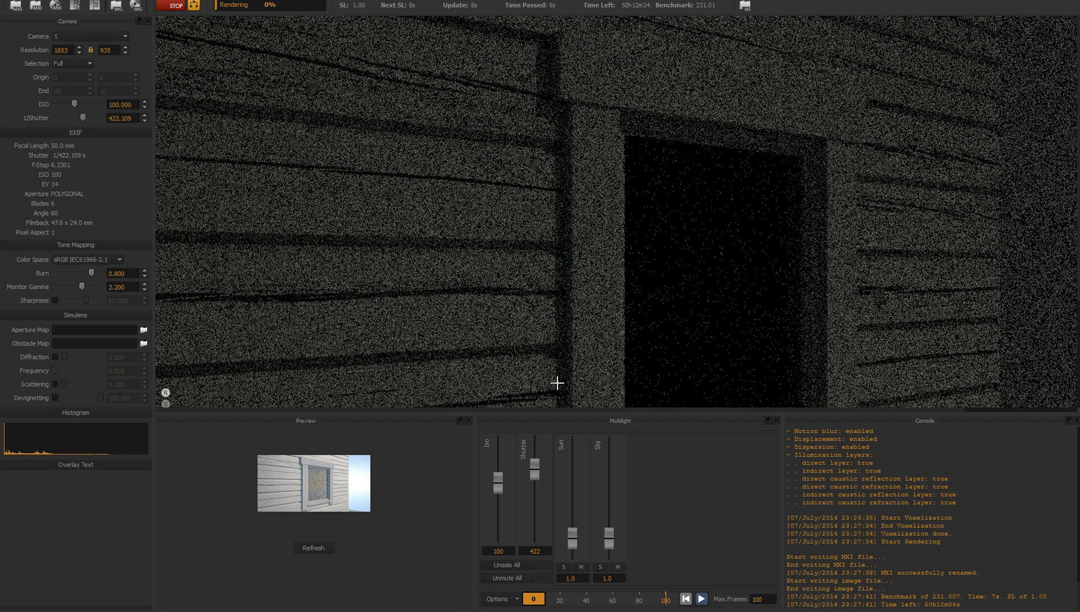
left_click_drag(585, 327, 570, 149)
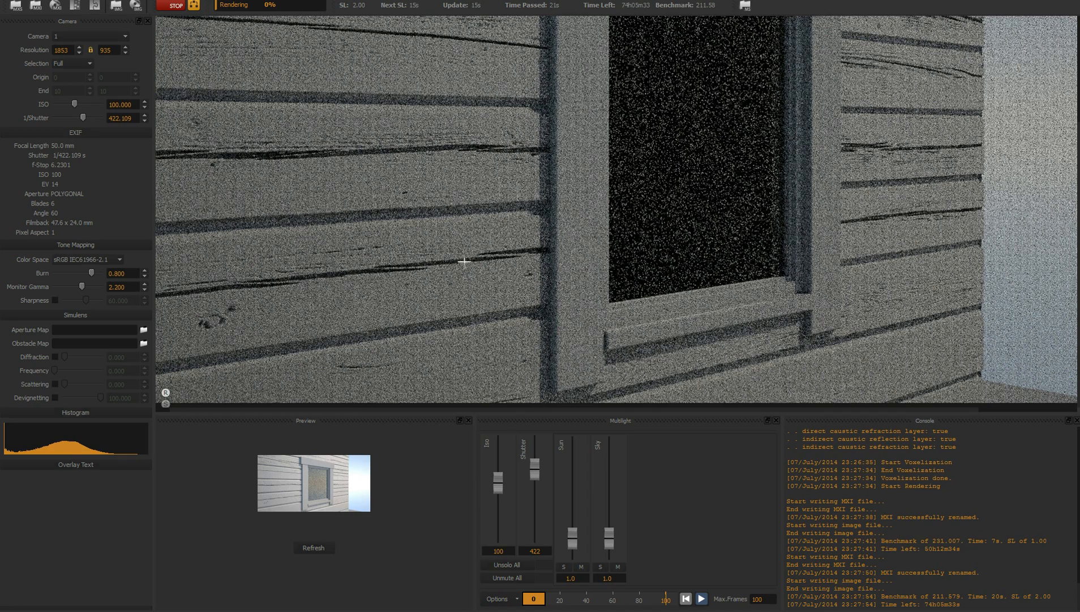
left_click_drag(449, 138, 475, 259)
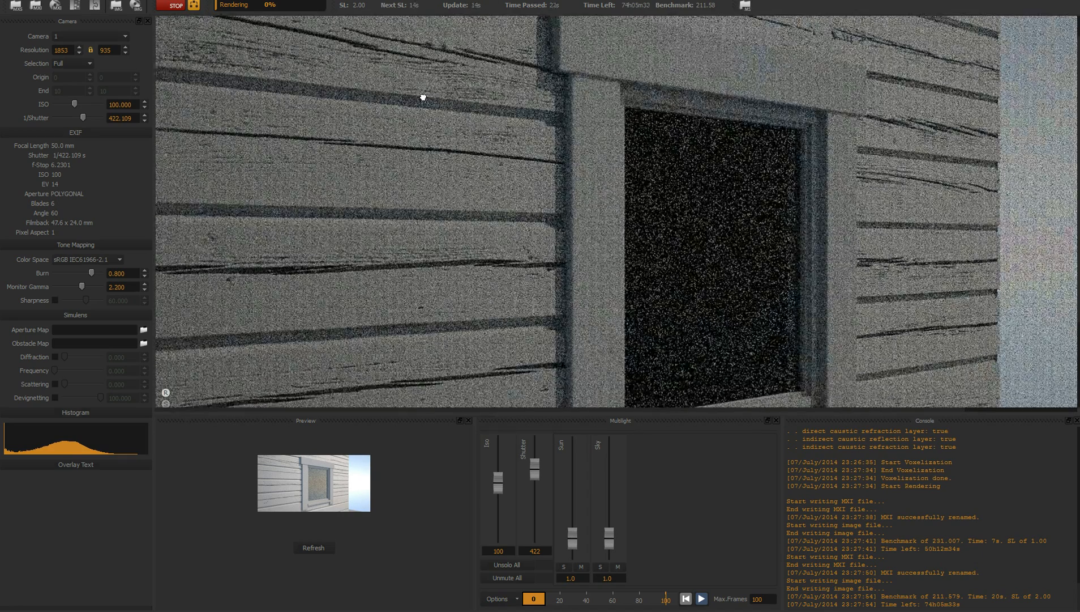
left_click_drag(423, 97, 464, 202)
left_click_drag(494, 243, 504, 131)
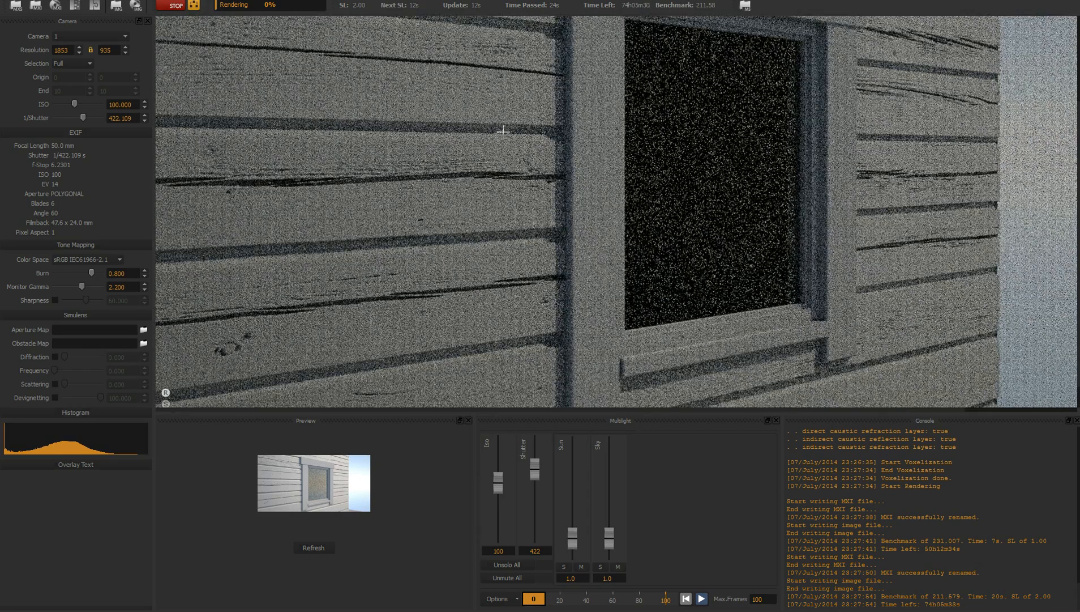
left_click_drag(473, 303, 464, 276)
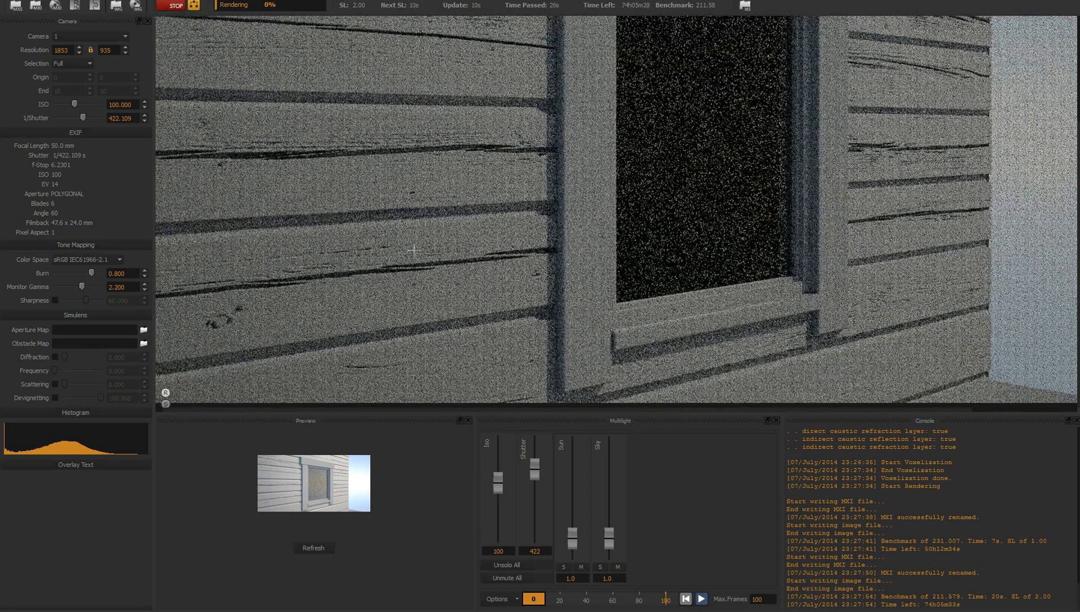
left_click_drag(403, 100, 458, 156)
mouse_move(327, 609)
mouse_move(342, 557)
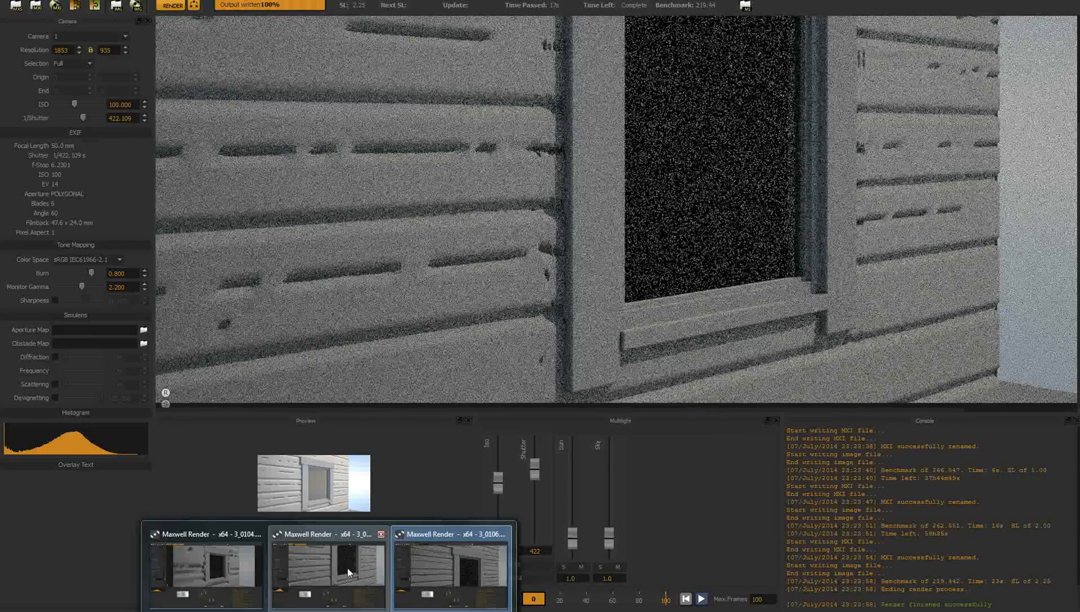
Step: Return to the newest, still-running Maxwell render and examine the wood grain and cracks on the siding boards beside the window frame
left_click(437, 568)
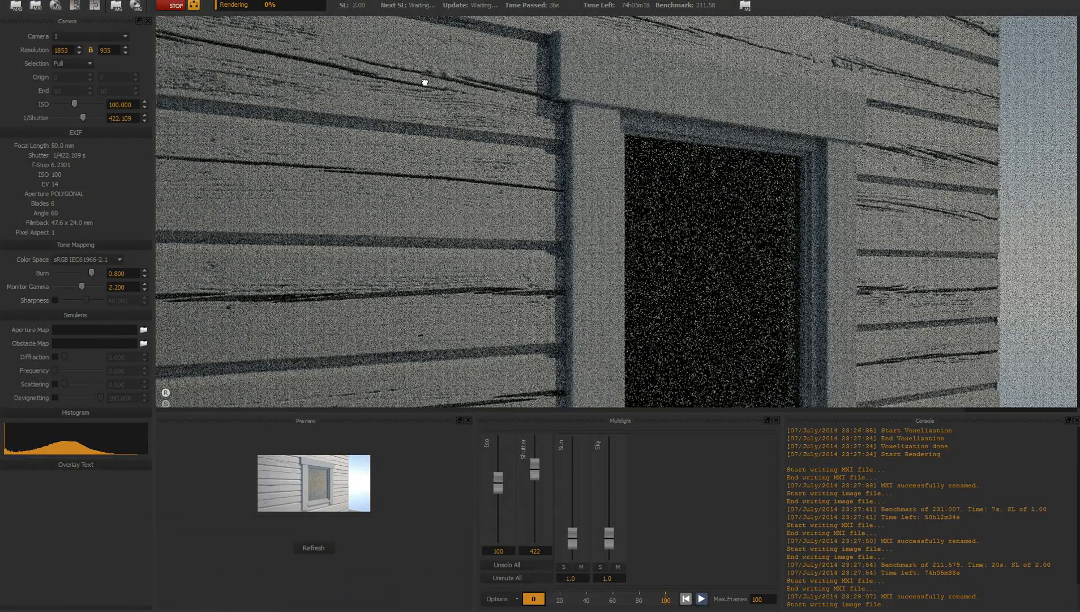
scroll(520, 267, "down", 3)
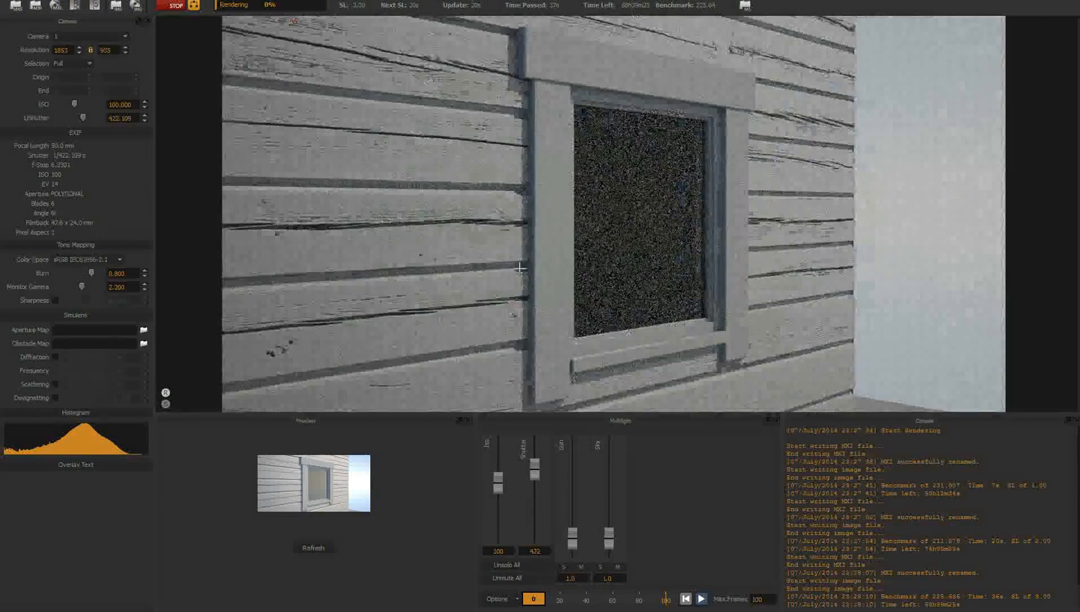
scroll(520, 268, "up", 2)
left_click_drag(505, 277, 529, 165)
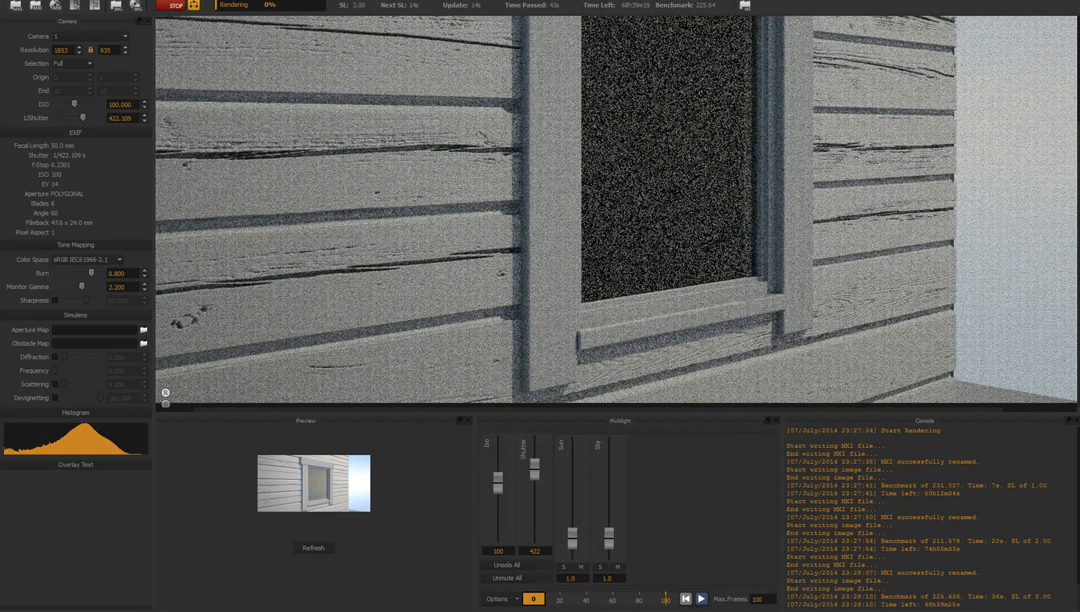
scroll(402, 107, "up", 1)
left_click_drag(403, 107, 506, 174)
scroll(499, 281, "down", 1)
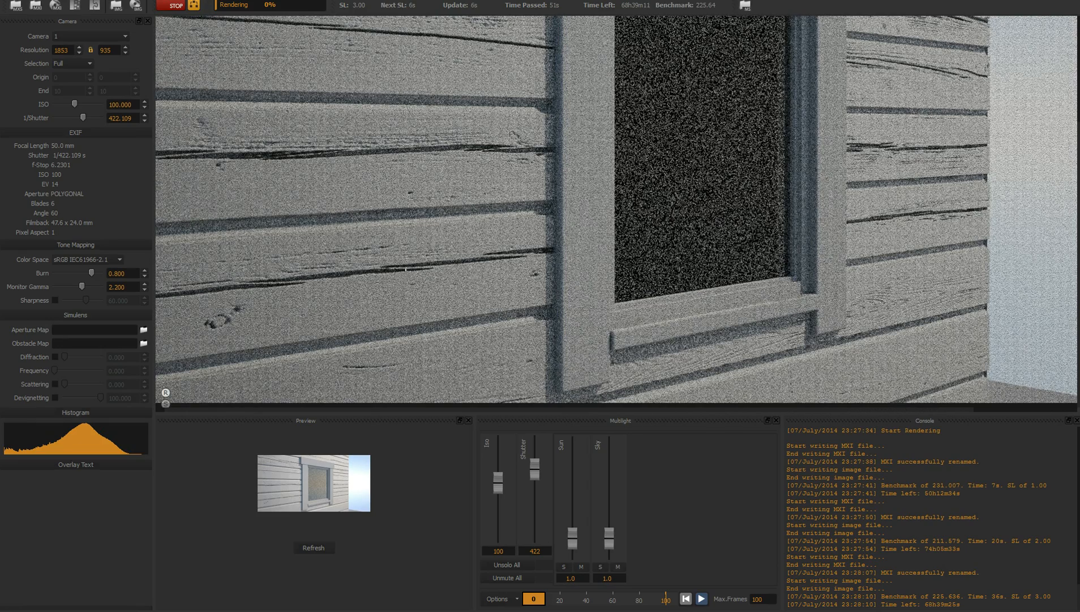
scroll(406, 271, "up", 1)
left_click_drag(343, 300, 448, 291)
scroll(387, 270, "down", 1)
left_click_drag(374, 123, 375, 185)
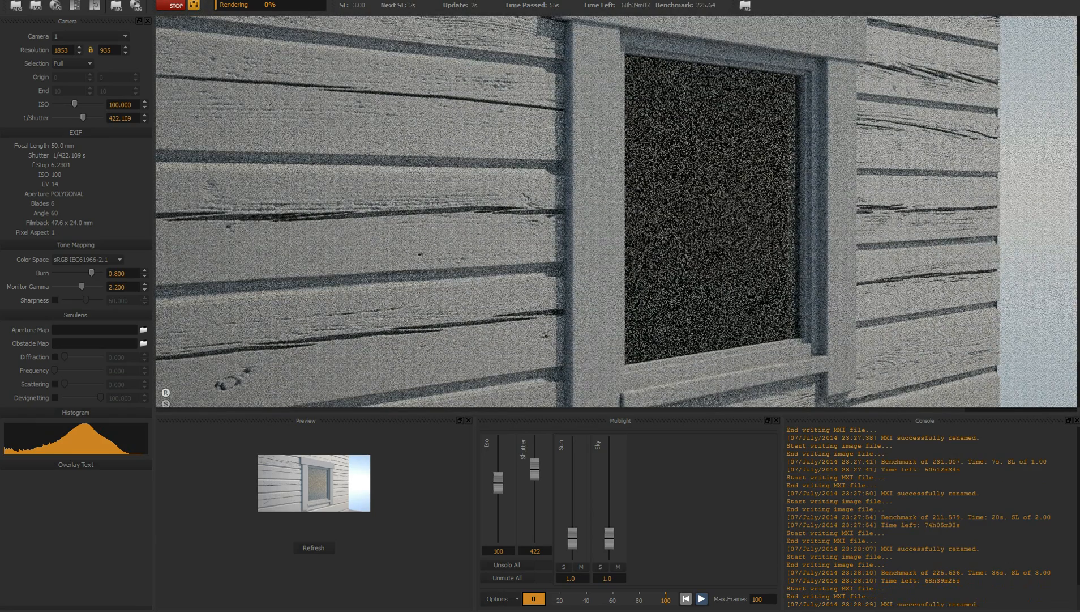
Step: Examine the refined siding detail between the window's head trim and sill, and zoom out to view the whole render
left_click_drag(415, 169, 415, 251)
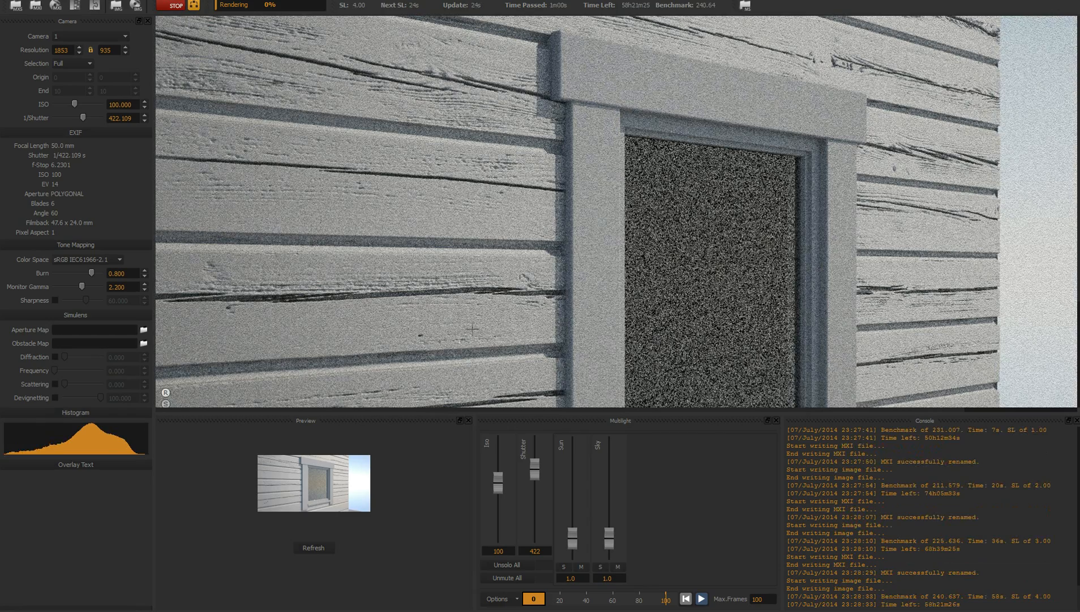
left_click_drag(473, 327, 482, 234)
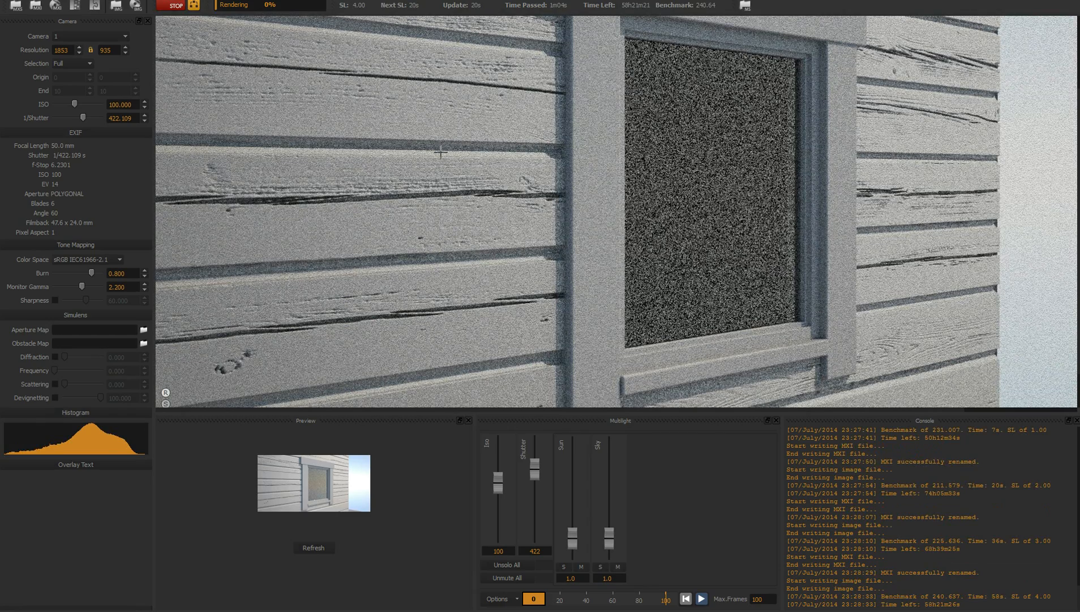
left_click_drag(441, 152, 441, 195)
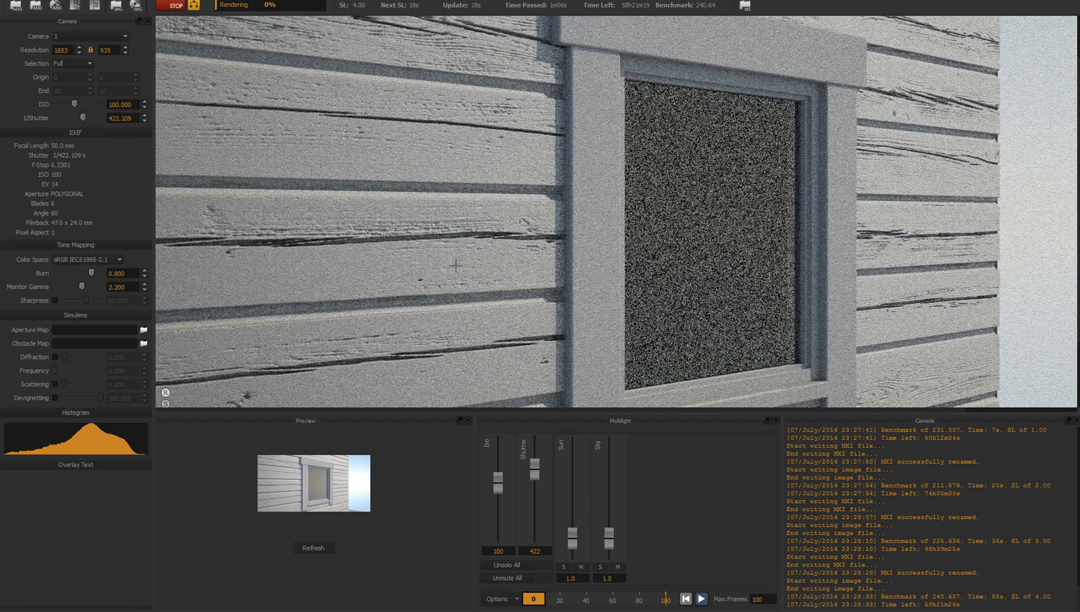
scroll(456, 264, "down", 2)
scroll(456, 264, "up", 1)
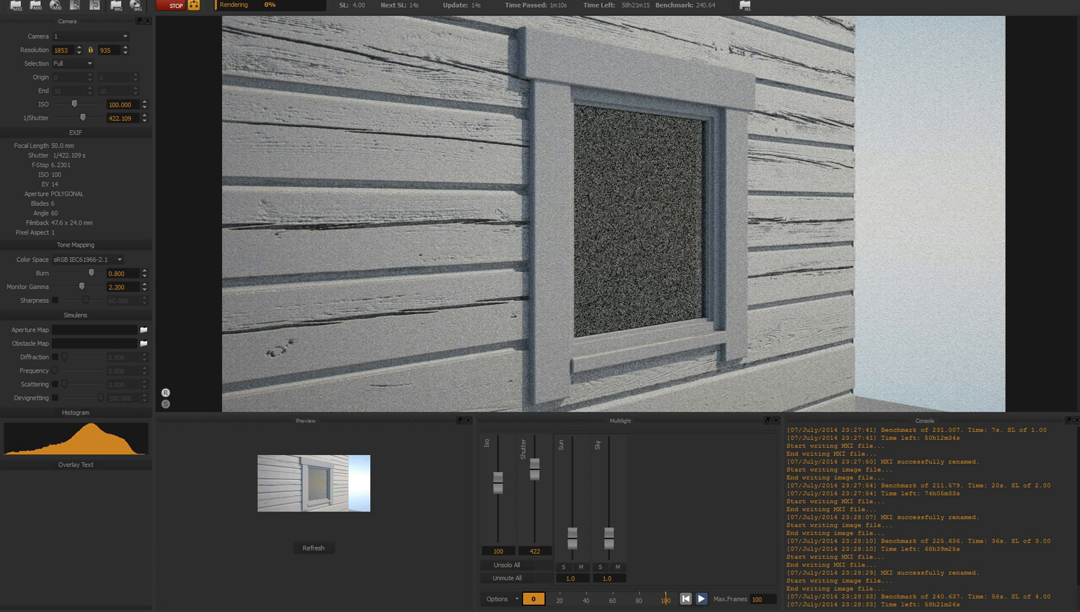
mouse_move(329, 611)
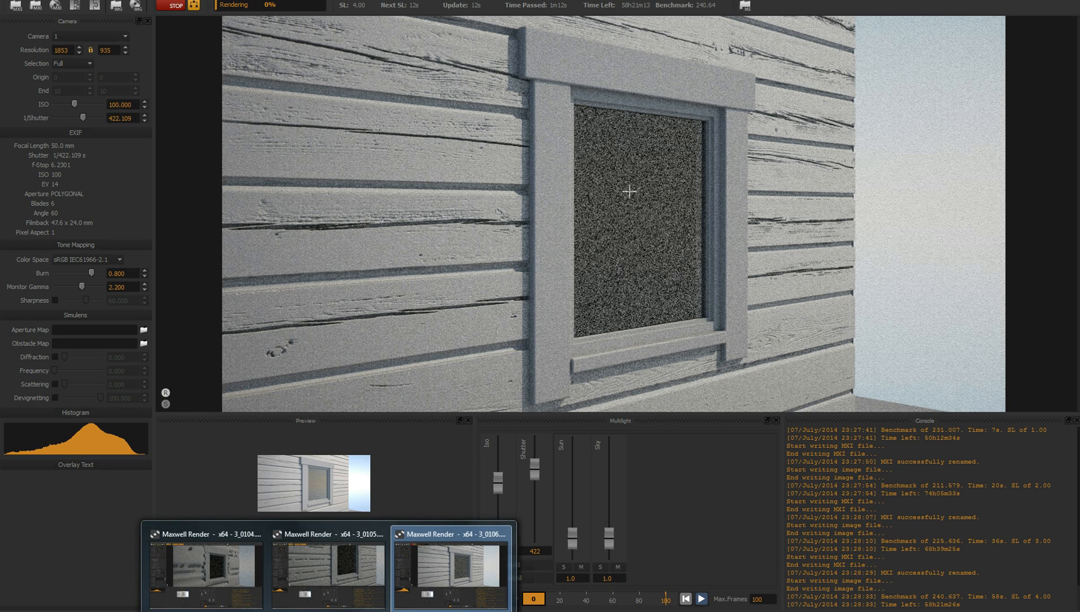